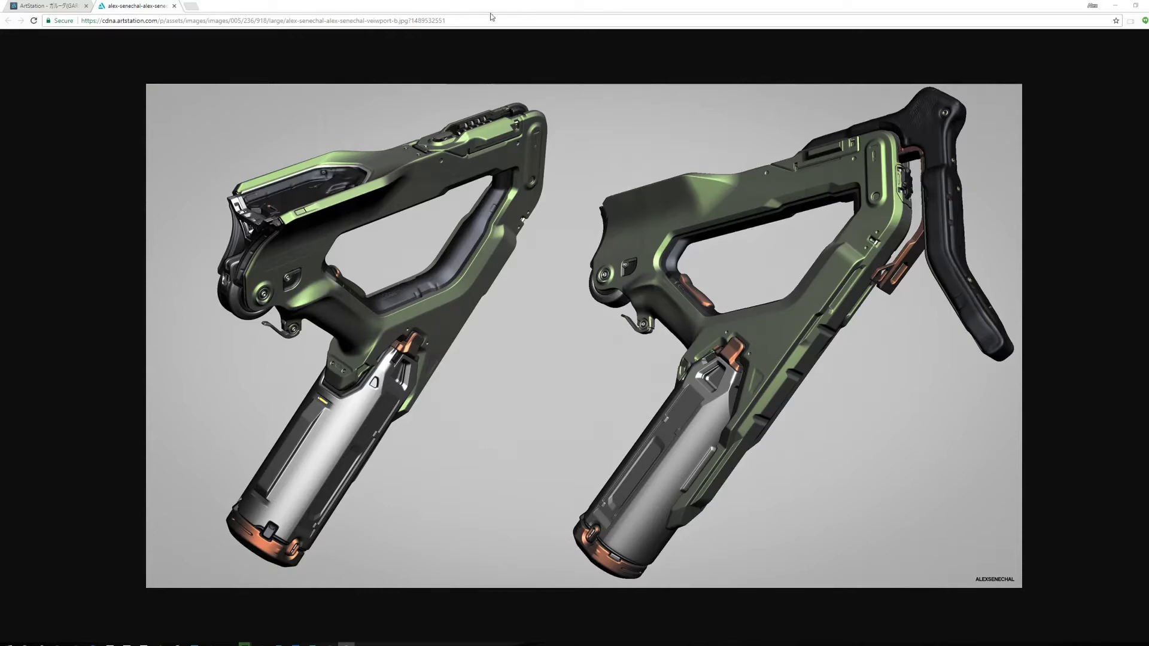
- Put the reference images away and inspect the gun's grip and stock in shaded and edged-faces display
drag(463, 5, 0, 13)
alt+middle_drag(849, 262, 697, 268)
scroll(697, 268, up, 5)
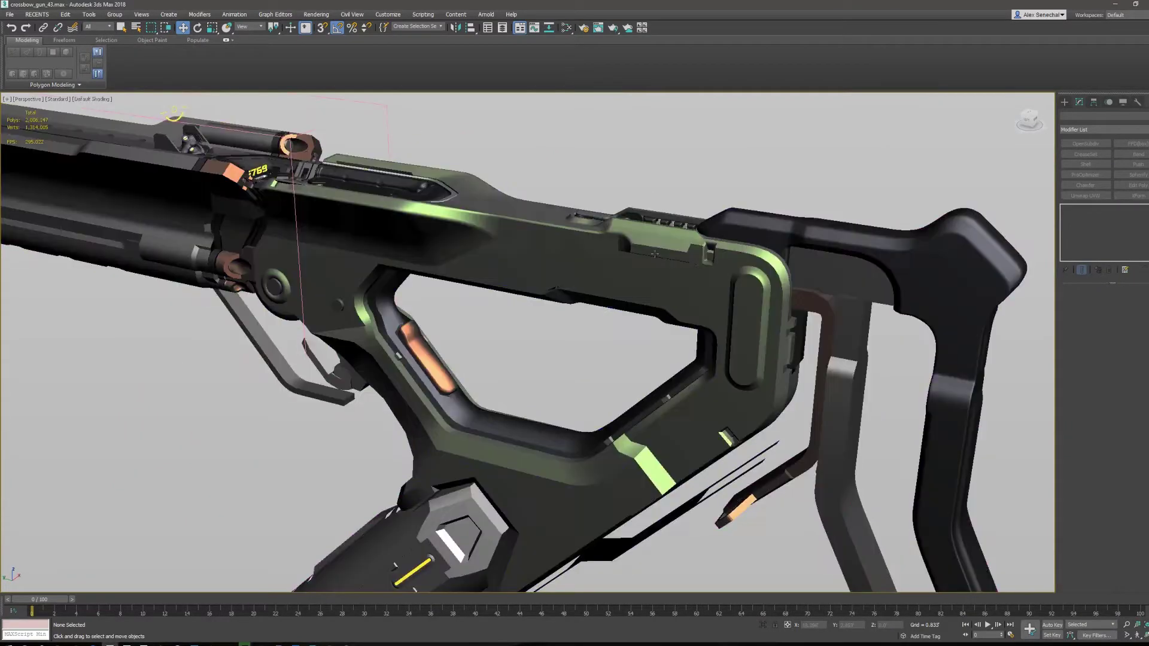
key(F4)
click(654, 254)
mouse_move(756, 244)
alt+middle_down()
mouse_move(693, 249)
mouse_move(700, 286)
mouse_move(724, 264)
mouse_move(697, 273)
alt+middle_up()
middle_drag(600, 354, 665, 262)
alt+middle_drag(665, 263, 672, 290)
key(F4)
scroll(584, 256, up, 3)
middle_drag(583, 256, 311, 131)
key(F4)
- Examine the rest of the crossbow gun up to the front barrel, comparing plain shading with the mesh edges
alt+middle_drag(692, 304, 656, 285)
alt+middle_drag(488, 294, 446, 305)
scroll(435, 293, up, 3)
key(F4)
key(F4)
scroll(446, 306, down, 4)
alt+middle_drag(743, 294, 707, 256)
key(F4)
middle_drag(707, 255, 799, 315)
scroll(766, 306, down, 4)
key(F4)
scroll(524, 258, up, 3)
middle_drag(524, 258, 701, 306)
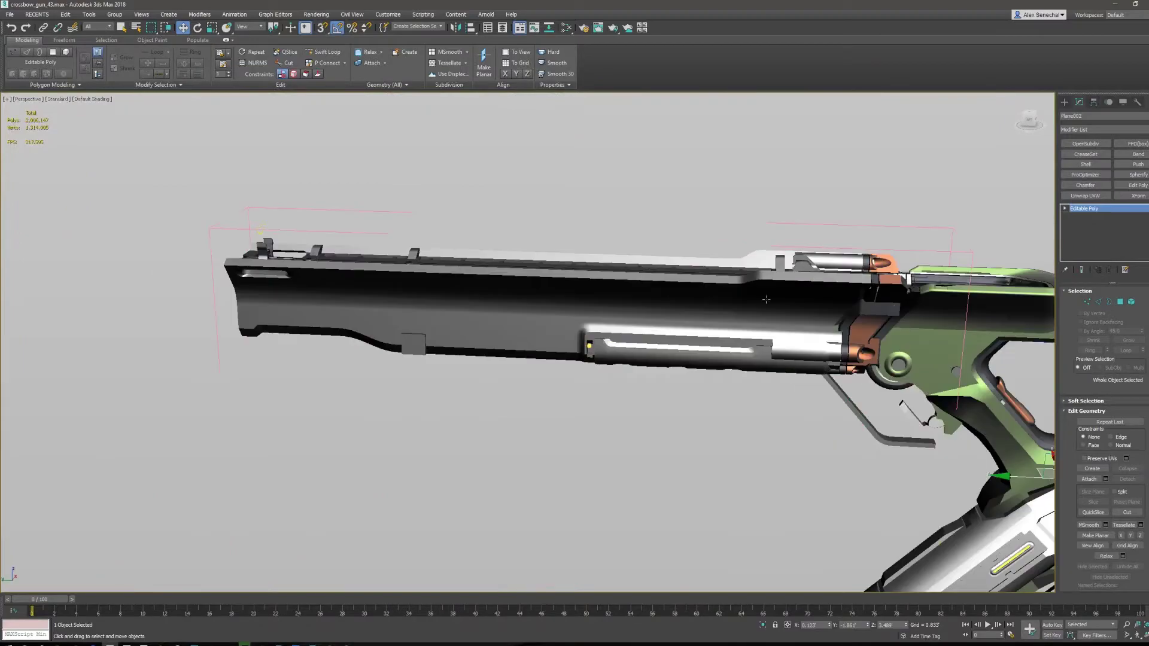
- Select the long barrel body and inspect its surface and rail topology with edged faces
click(834, 304)
alt+middle_drag(834, 304, 650, 359)
scroll(652, 283, up, 3)
key(F4)
middle_drag(651, 458, 622, 300)
alt+middle_drag(622, 299, 654, 311)
scroll(654, 311, down, 5)
key(4)
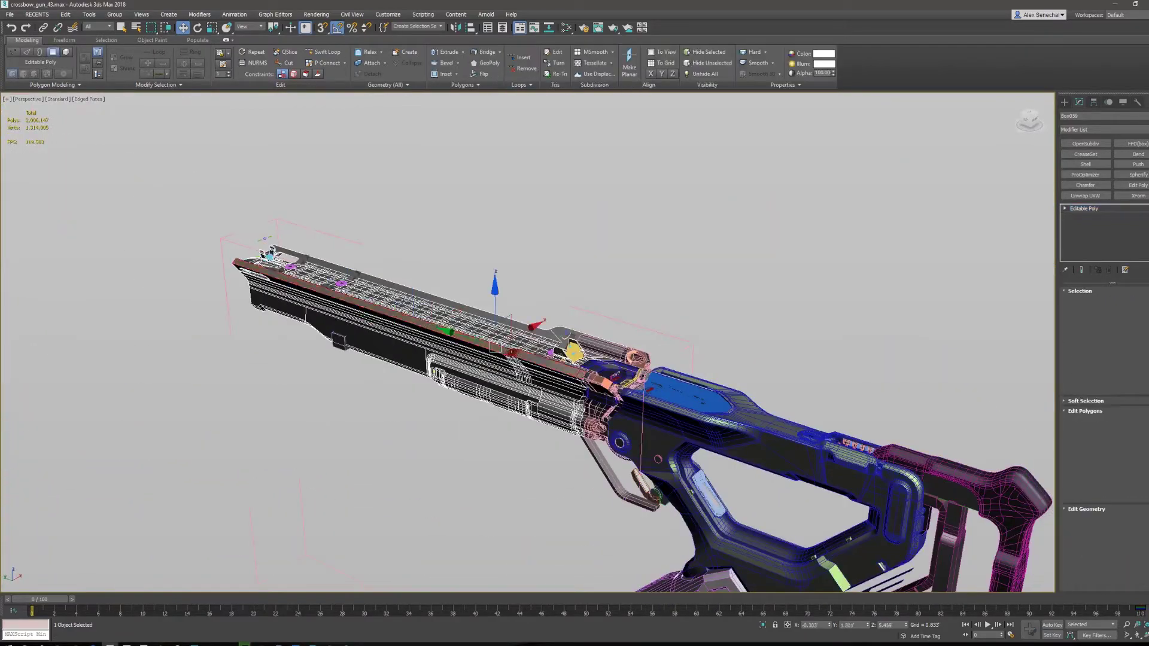
scroll(587, 341, up, 5)
key(4)
key(F4)
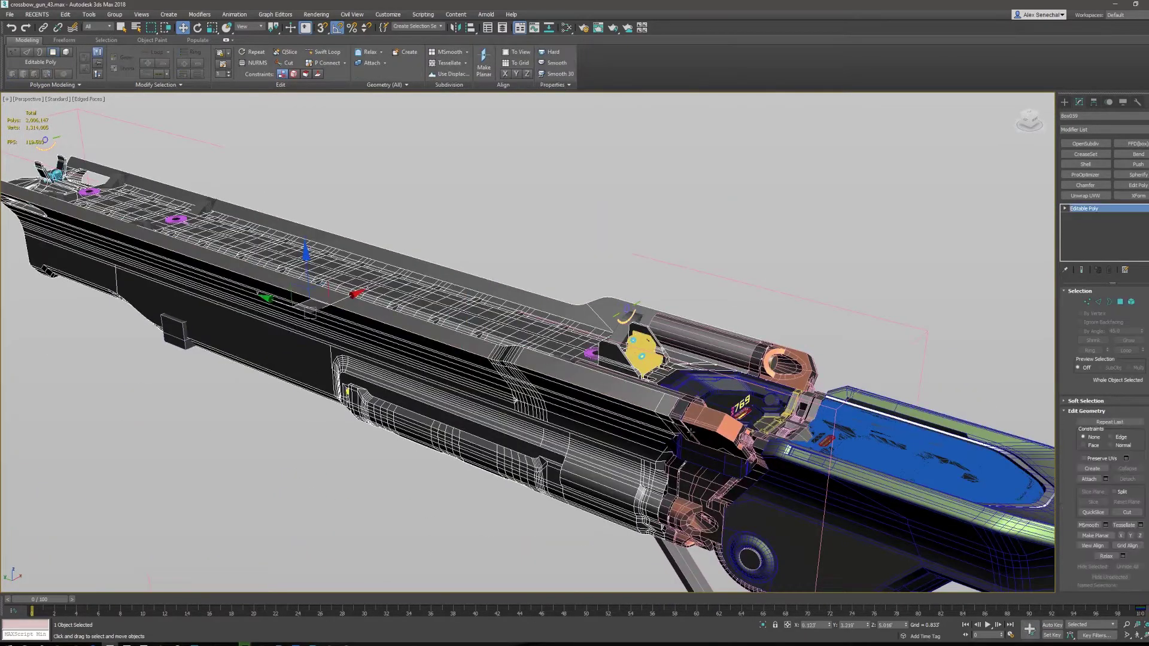
key(F4)
alt+middle_drag(648, 340, 771, 411)
middle_drag(646, 307, 842, 376)
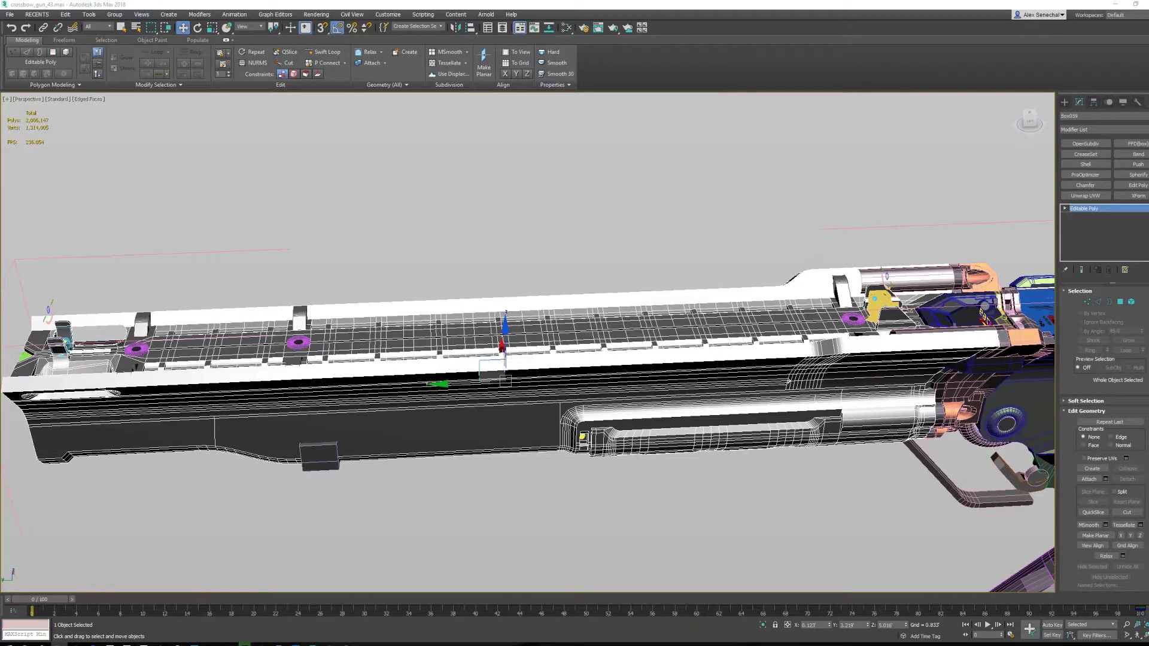
- Look at the Scripts folder holding the Edge_Smoothing_Hotkeys files and put it away
drag(1148, 305, 474, 162)
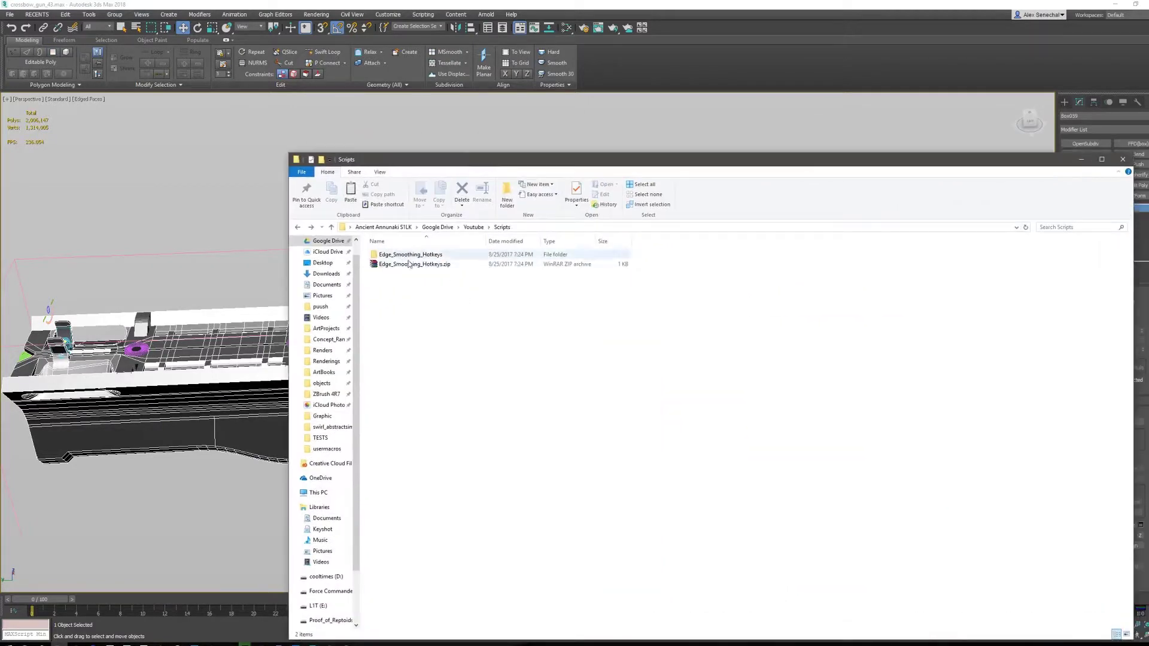
drag(738, 166, 1148, 226)
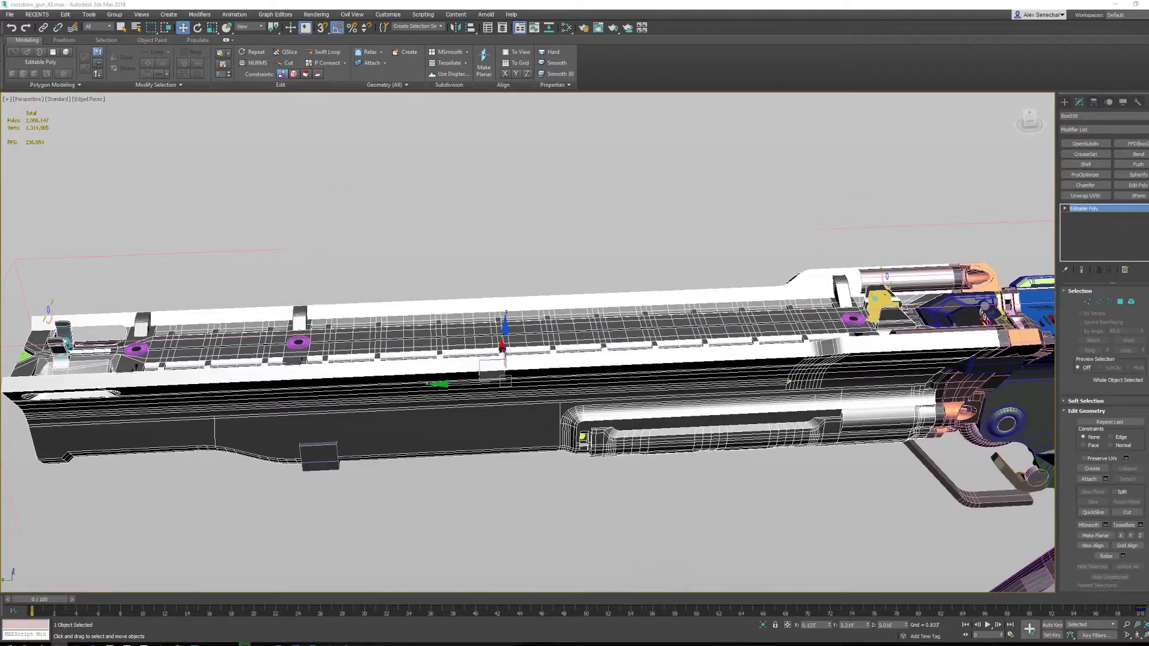
- Start polygon-level editing on the barrel body with edged faces displayed
alt+middle_drag(772, 377, 694, 327)
mouse_move(802, 306)
alt+middle_down()
mouse_move(850, 289)
mouse_move(856, 355)
alt+middle_up()
mouse_move(748, 326)
alt+middle_down()
mouse_move(628, 334)
mouse_move(569, 175)
mouse_move(473, 264)
alt+middle_up()
key(F4)
scroll(473, 264, up, 2)
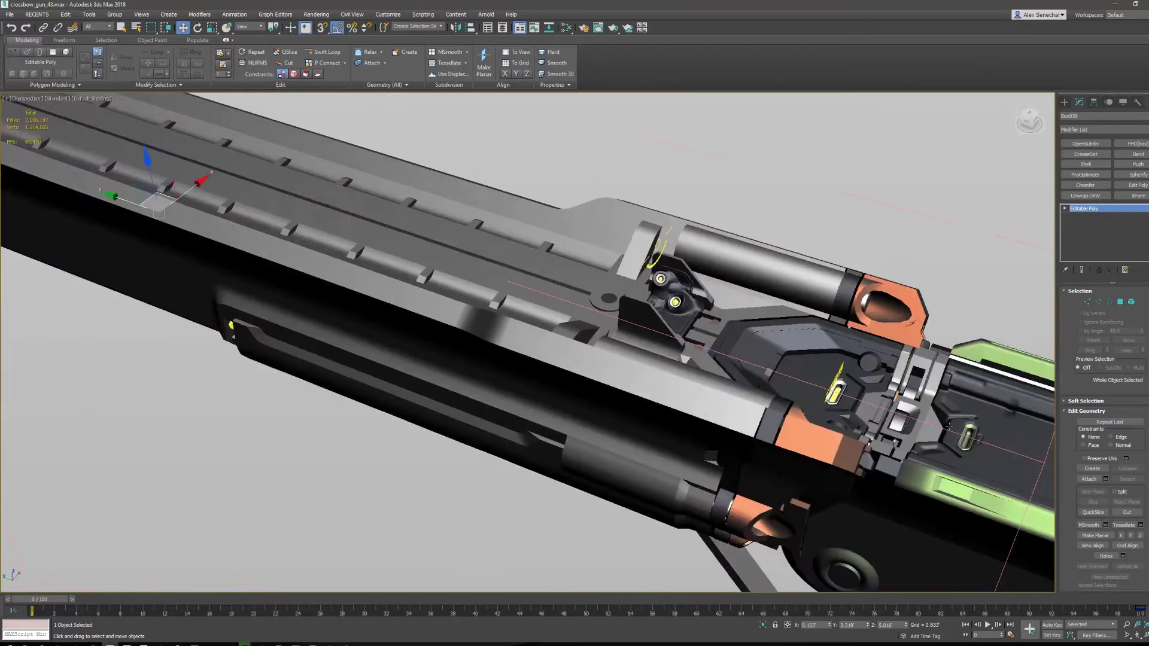
click(1120, 301)
key(F4)
key(F4)
key(F4)
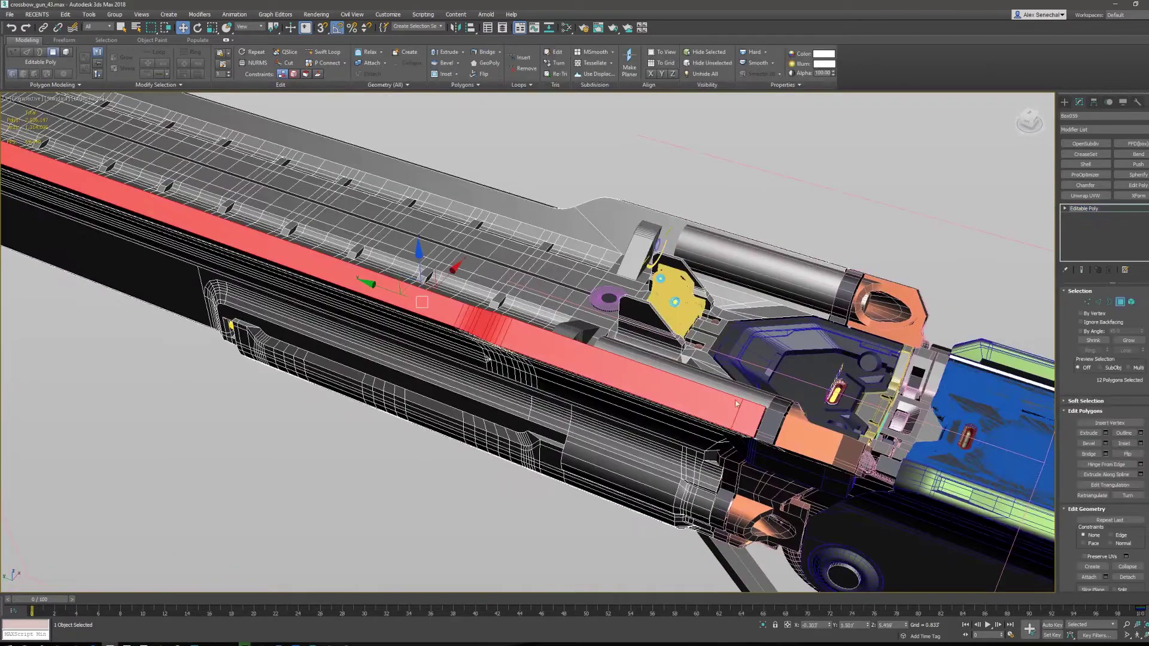
- Select the three-by-three polygon patch at the rear of the barrel's top rail and show the selection as outlines
scroll(519, 293, up, 4)
click(531, 315)
click(541, 286)
ctrl+click(537, 307)
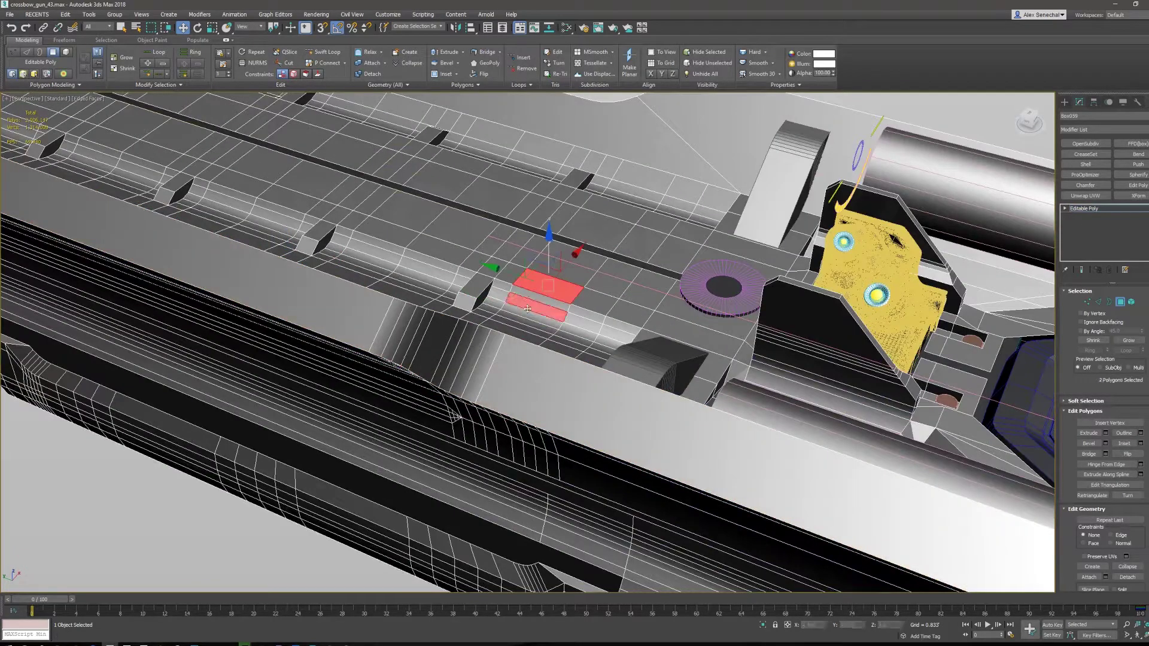
ctrl+click(539, 298)
ctrl+click(584, 312)
ctrl+click(582, 323)
ctrl+click(593, 303)
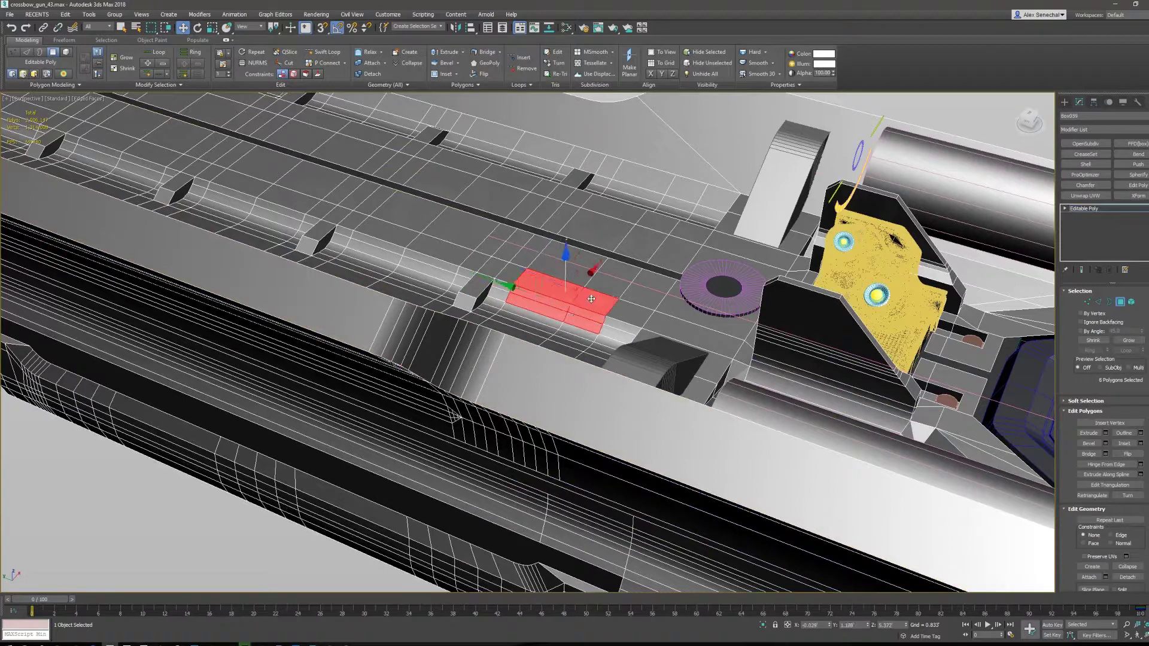
ctrl+click(616, 331)
ctrl+click(618, 326)
ctrl+click(643, 295)
ctrl+click(631, 316)
alt+click(646, 292)
key(F2)
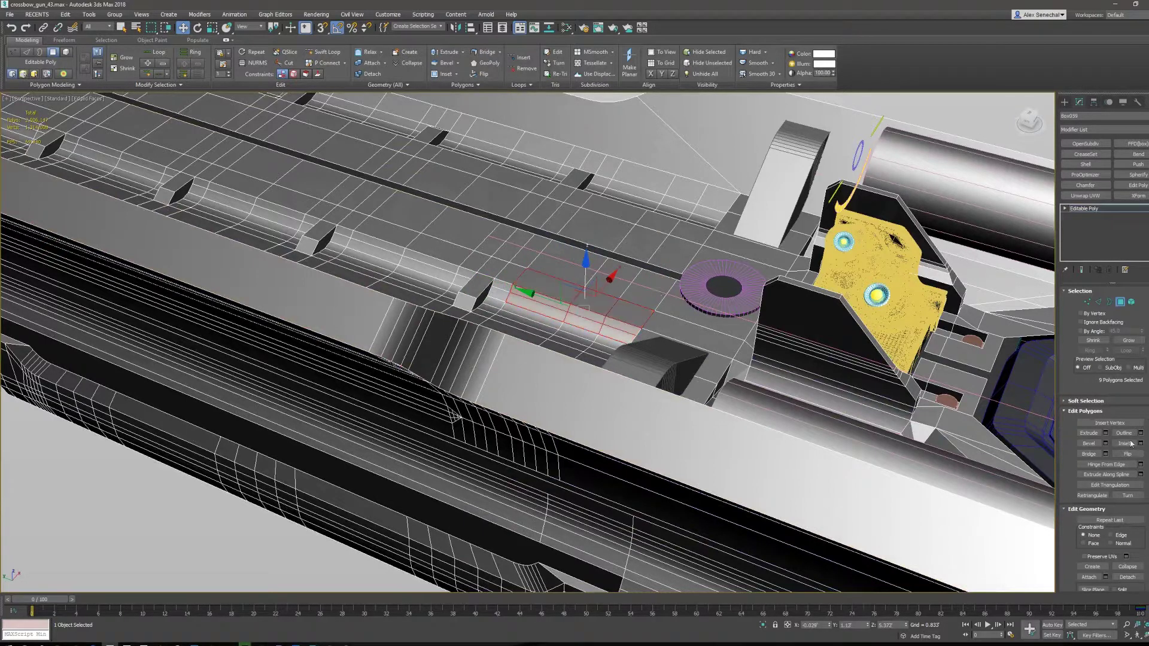
- Assign smoothing groups 1, 2 and 3 to the selected rail polygons and clear all their smoothing groups
scroll(1114, 318, down, 2)
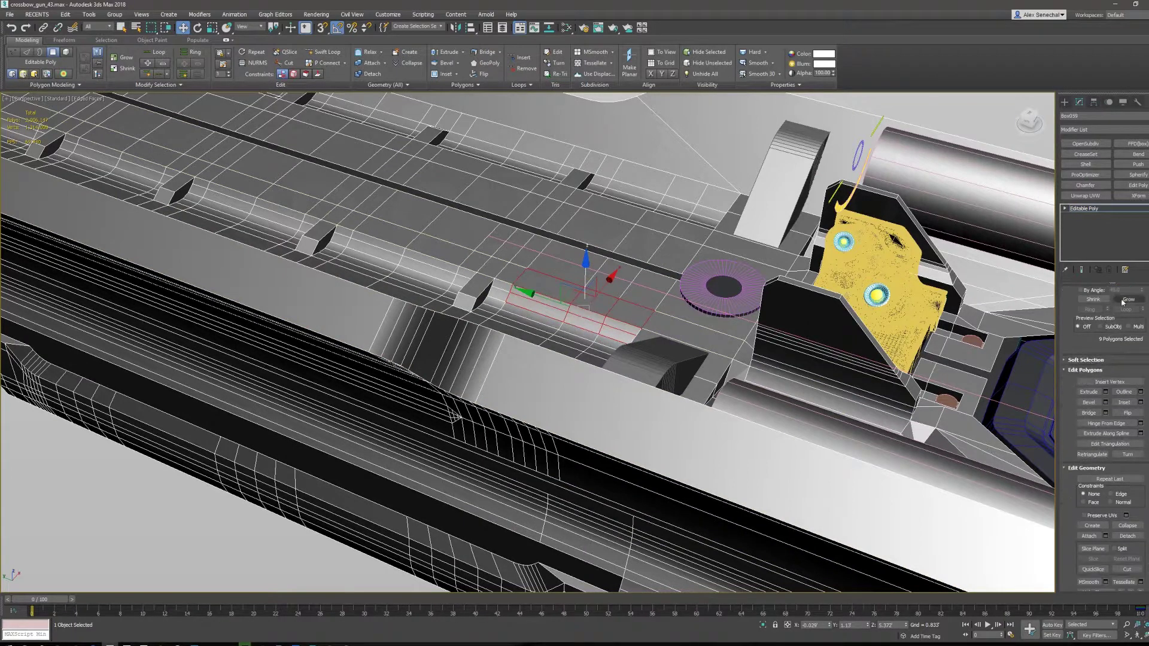
scroll(1115, 318, down, 12)
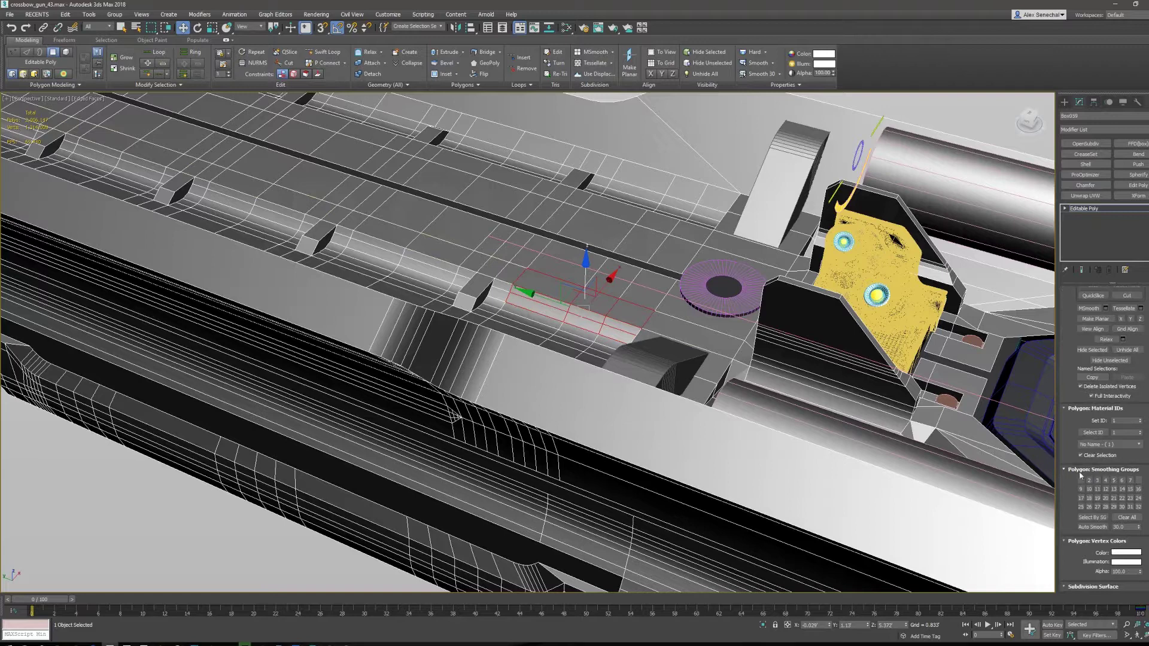
click(1082, 481)
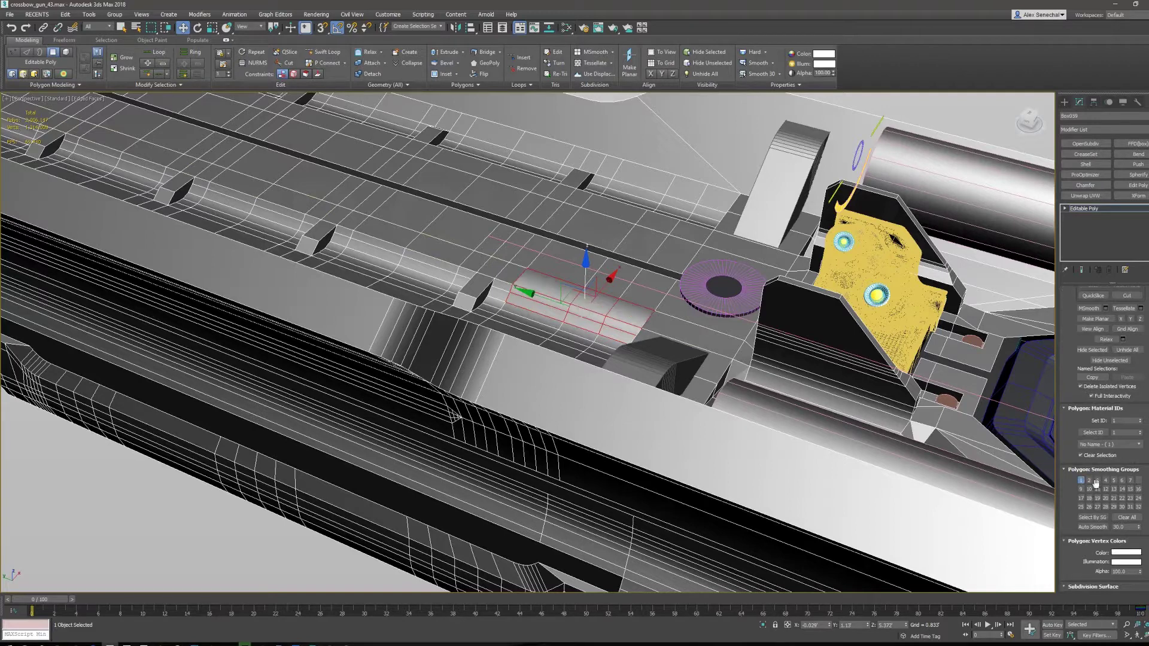
click(1090, 480)
click(1098, 480)
click(1136, 520)
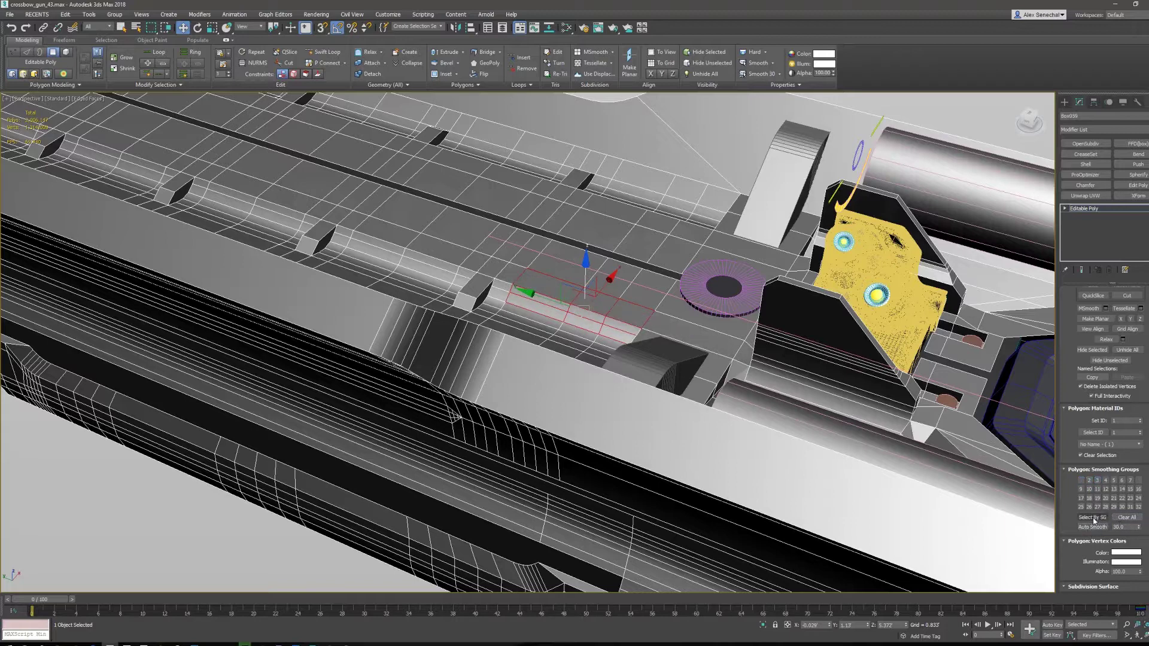
- Undo the smoothing group changes made to the selected rail polygons
click(1093, 518)
click(618, 323)
scroll(811, 347, down, 5)
alt+middle_drag(811, 347, 781, 366)
scroll(781, 366, up, 3)
key(ctrl+z)
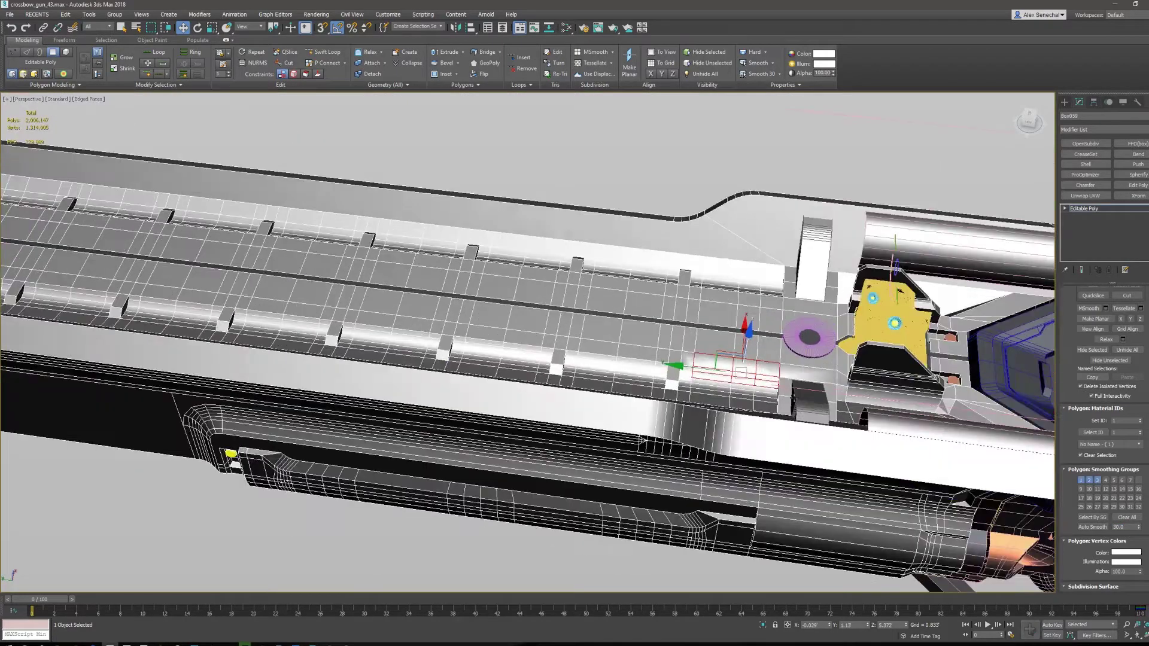
key(ctrl+z)
key(ctrl+z)
key(ctrl+z)
key(ctrl+z)
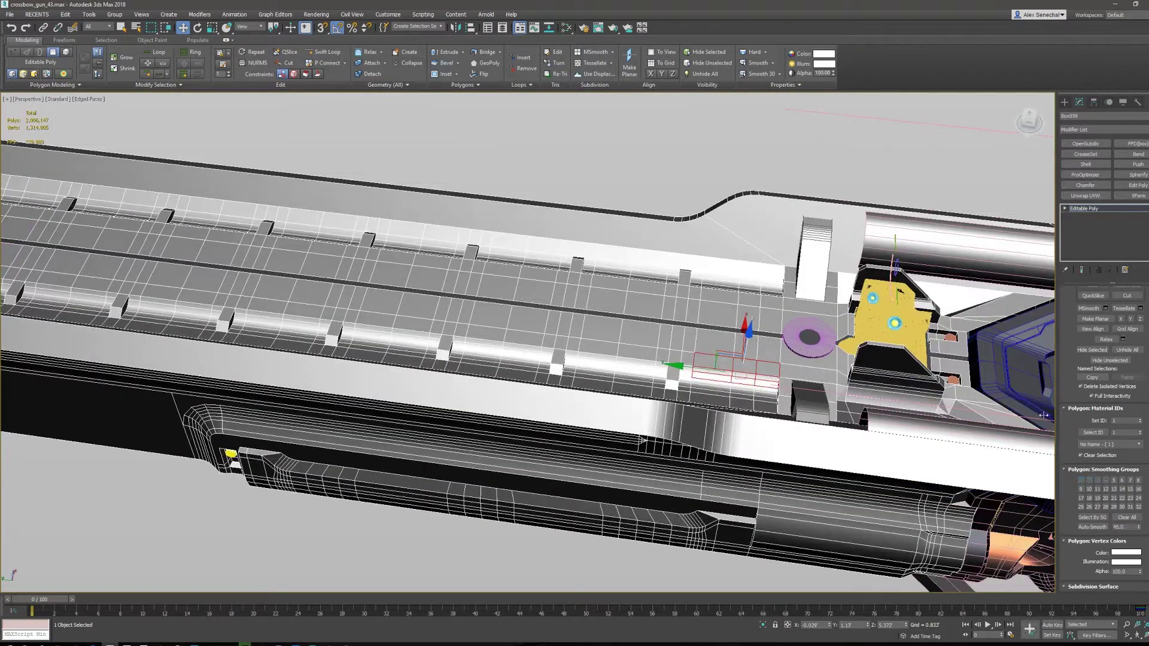
- Leave polygon editing and check the barrel's shading with and without mesh edges
middle_drag(533, 306, 273, 271)
key(4)
key(F4)
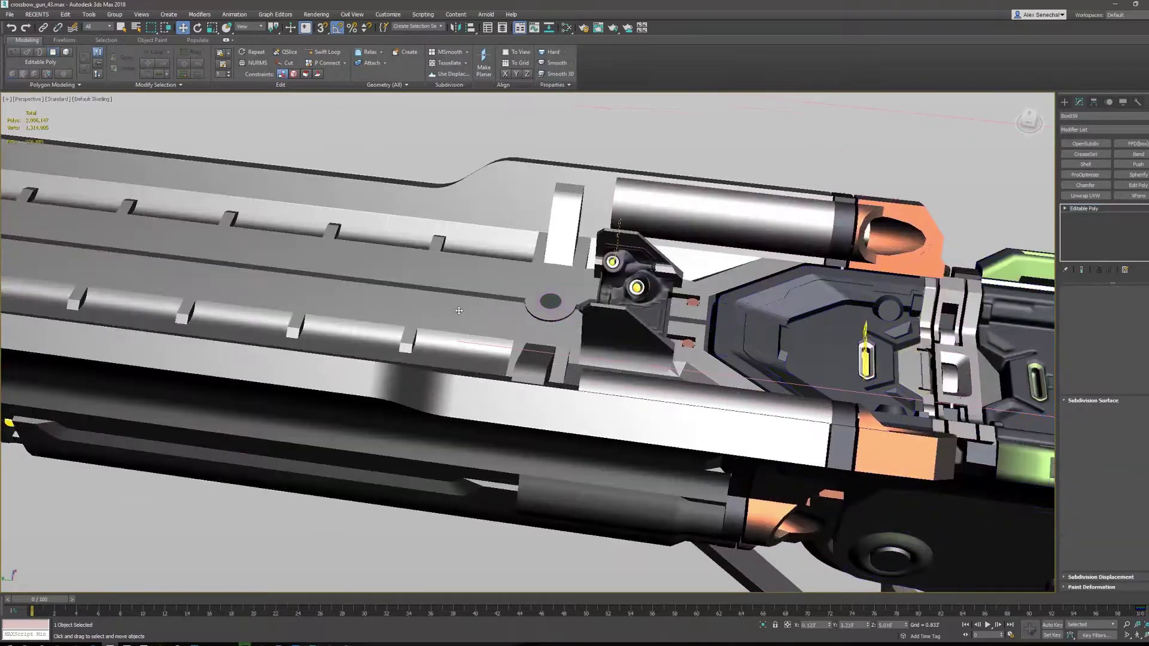
middle_drag(459, 311, 625, 360)
scroll(707, 360, down, 5)
key(F4)
middle_drag(625, 359, 496, 162)
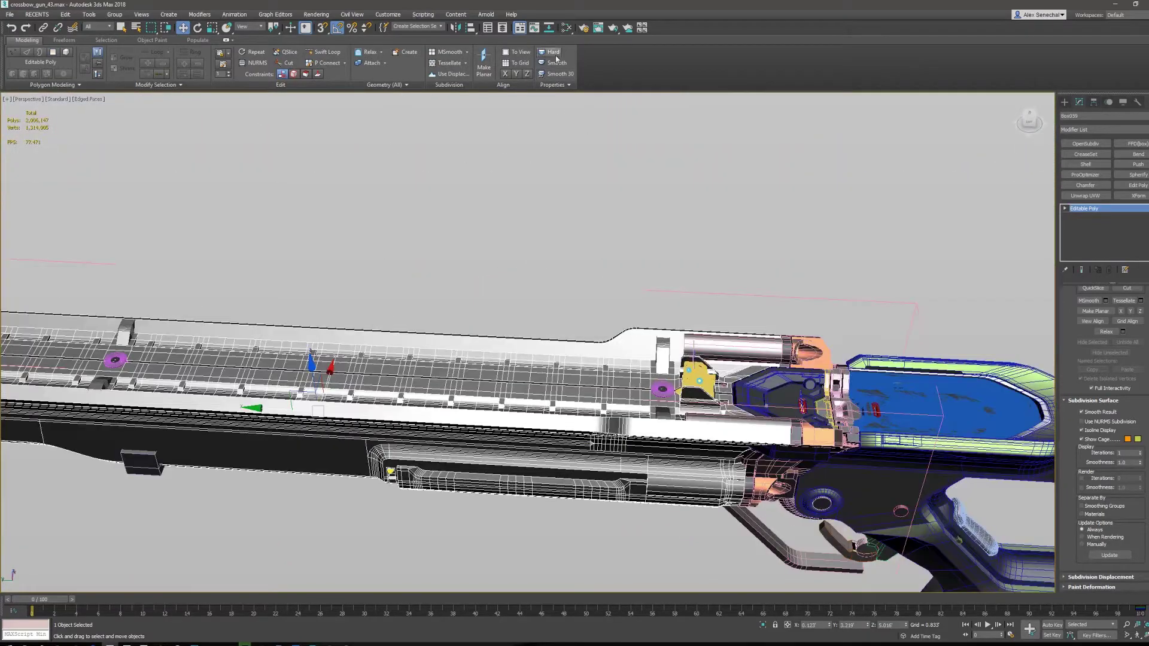
- Select the polygon strip along the barrel's side ledge near the rear and display the selection as outlines
key(4)
scroll(600, 309, up, 4)
middle_drag(629, 334, 554, 299)
middle_drag(553, 300, 562, 206)
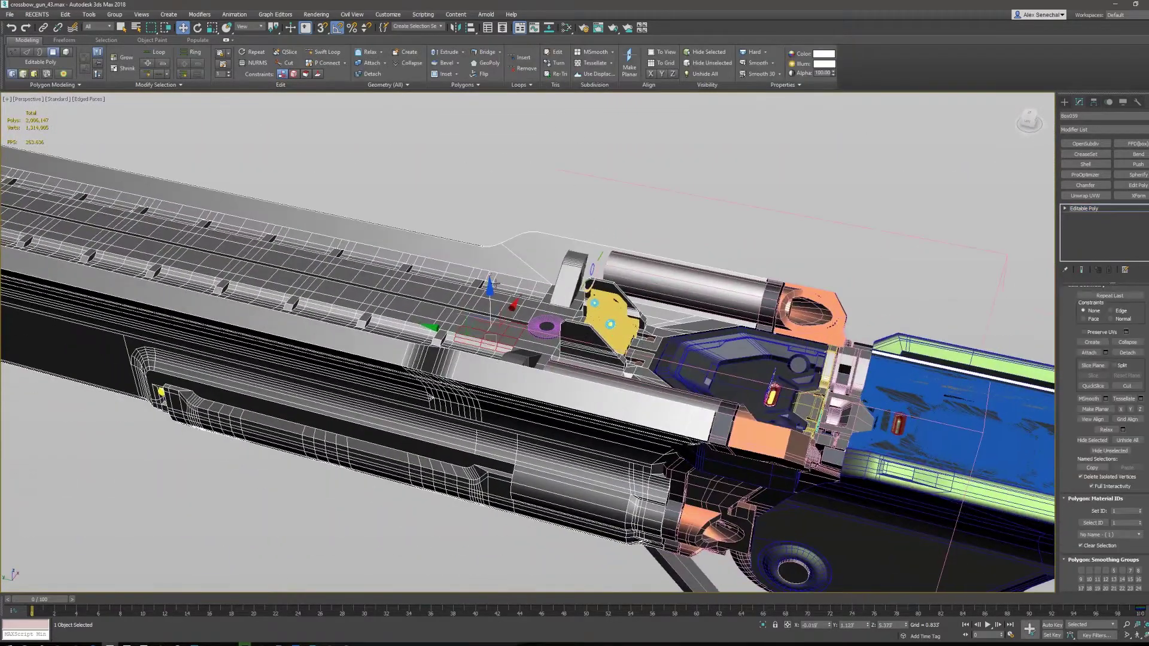
click(452, 370)
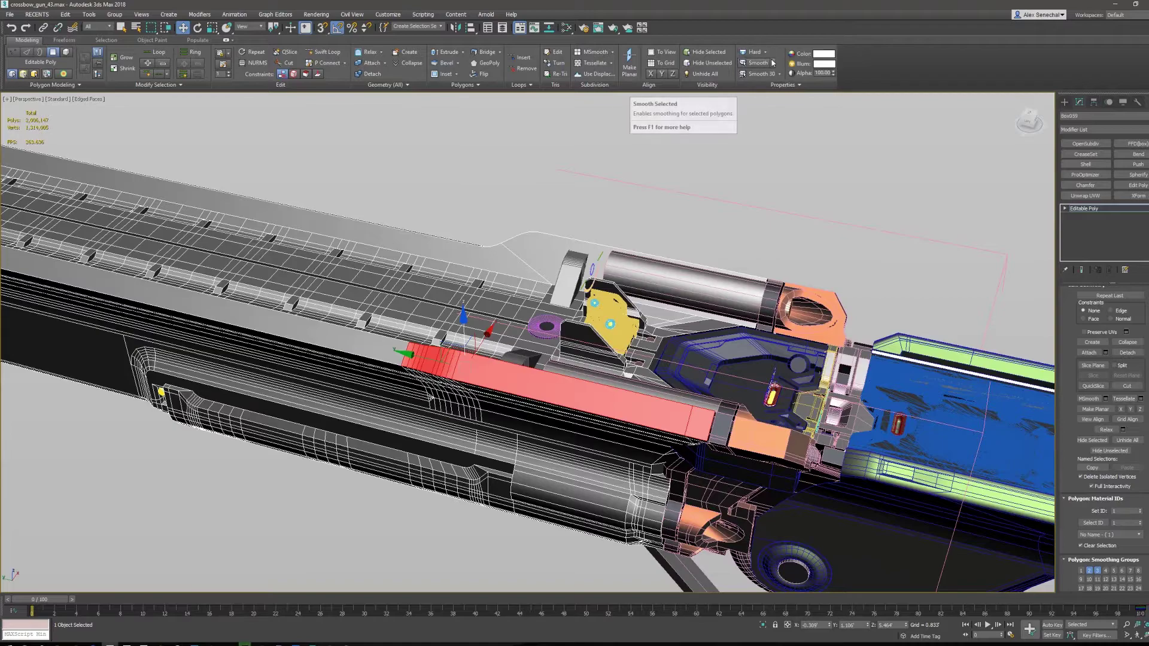
key(F2)
middle_drag(518, 328, 625, 338)
scroll(650, 335, up, 4)
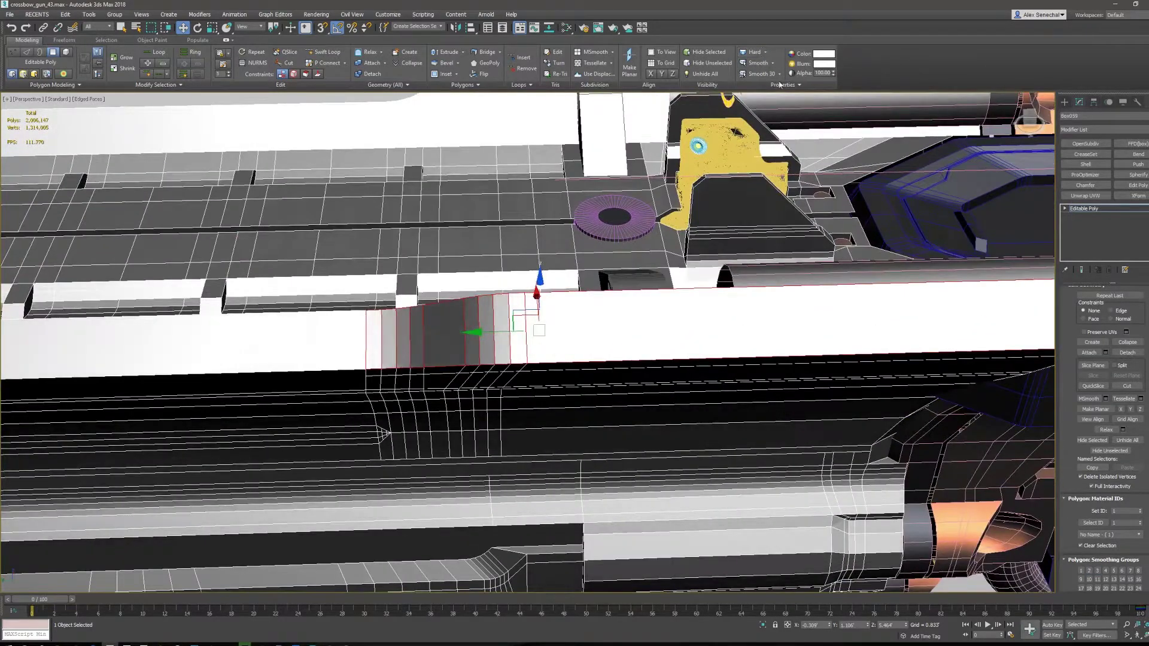
- Apply Hard Selected to the side ledge strip, and re-smooth the strip with Smooth 30 Selected
click(765, 52)
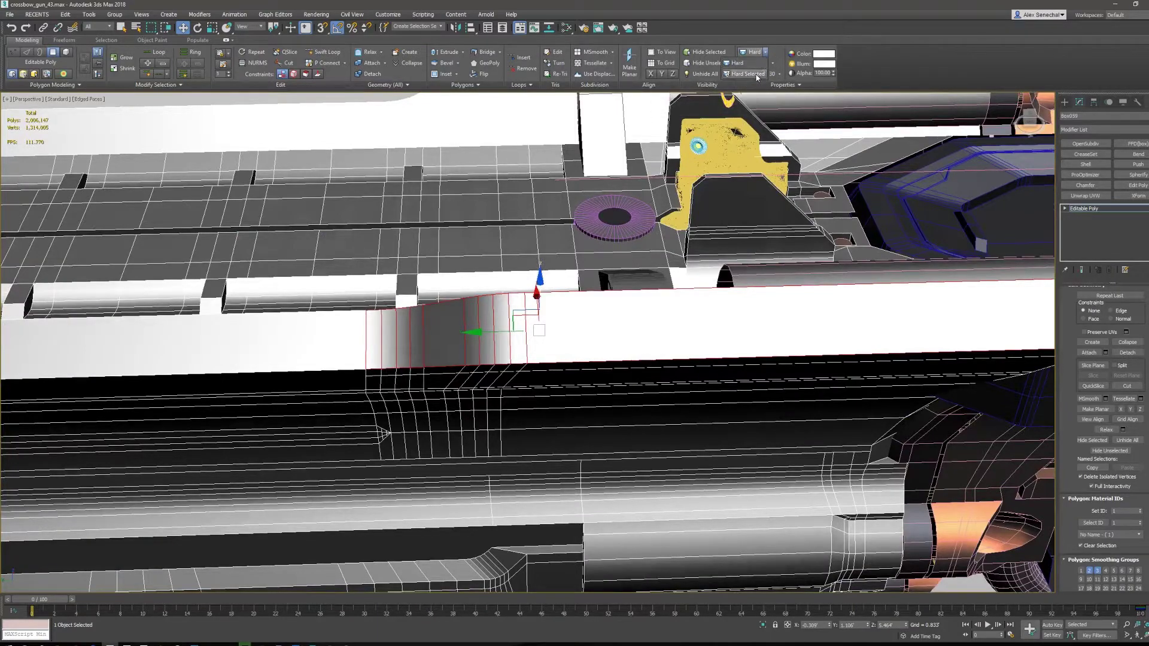
click(757, 77)
scroll(663, 259, down, 4)
mouse_move(653, 267)
alt+middle_down()
mouse_move(539, 264)
mouse_move(652, 292)
mouse_move(605, 285)
alt+middle_up()
key(F2)
key(F2)
scroll(620, 293, up, 3)
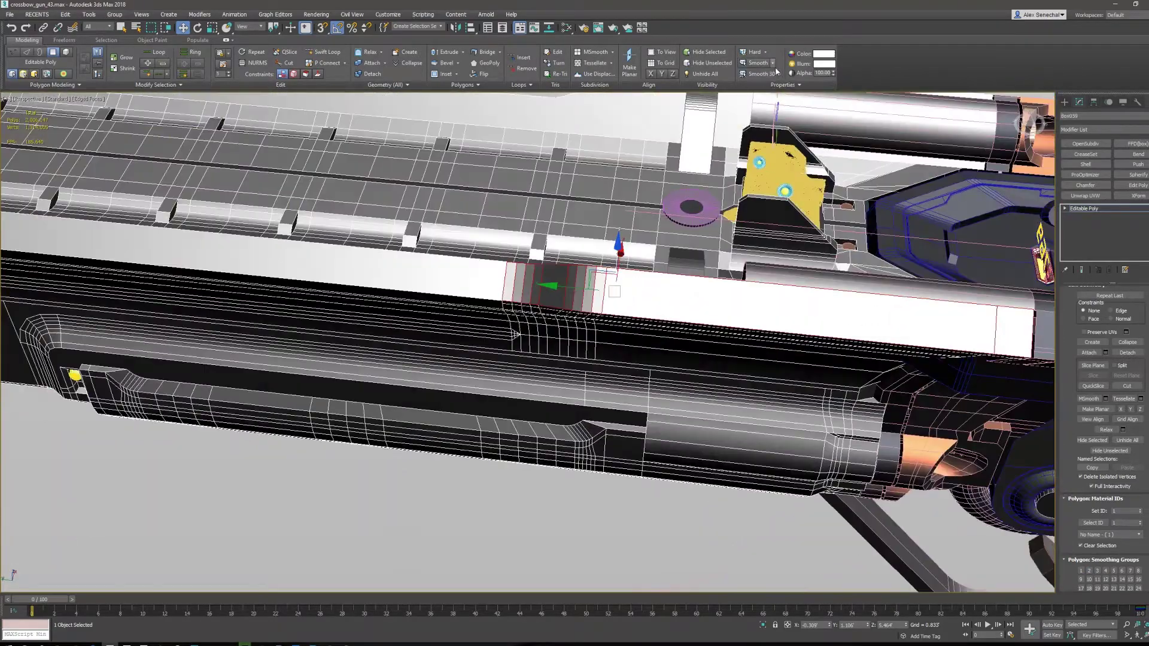
click(773, 74)
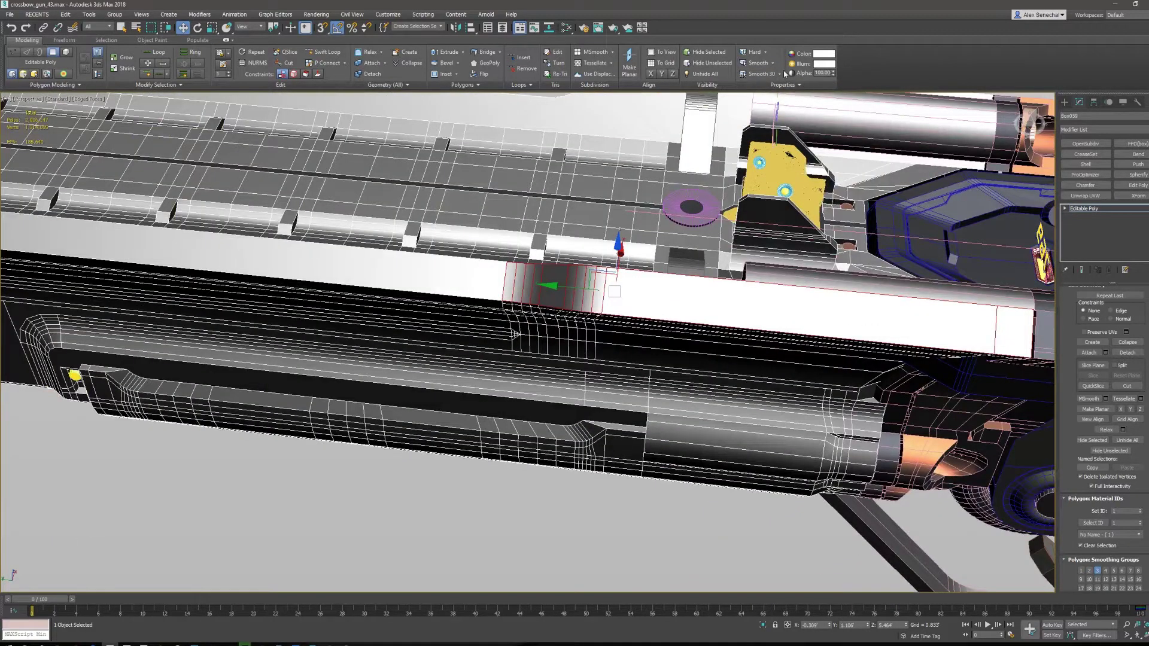
- Select the barrel body as a whole element and isolate it from the rest of the gun
scroll(664, 204, down, 4)
alt+middle_drag(742, 209, 654, 236)
middle_drag(654, 236, 546, 287)
key(5)
click(648, 275)
key(alt+q)
mouse_move(648, 275)
alt+middle_down()
mouse_move(679, 291)
mouse_move(802, 257)
mouse_move(635, 254)
alt+middle_up()
scroll(803, 257, up, 5)
key(F4)
scroll(681, 179, down, 2)
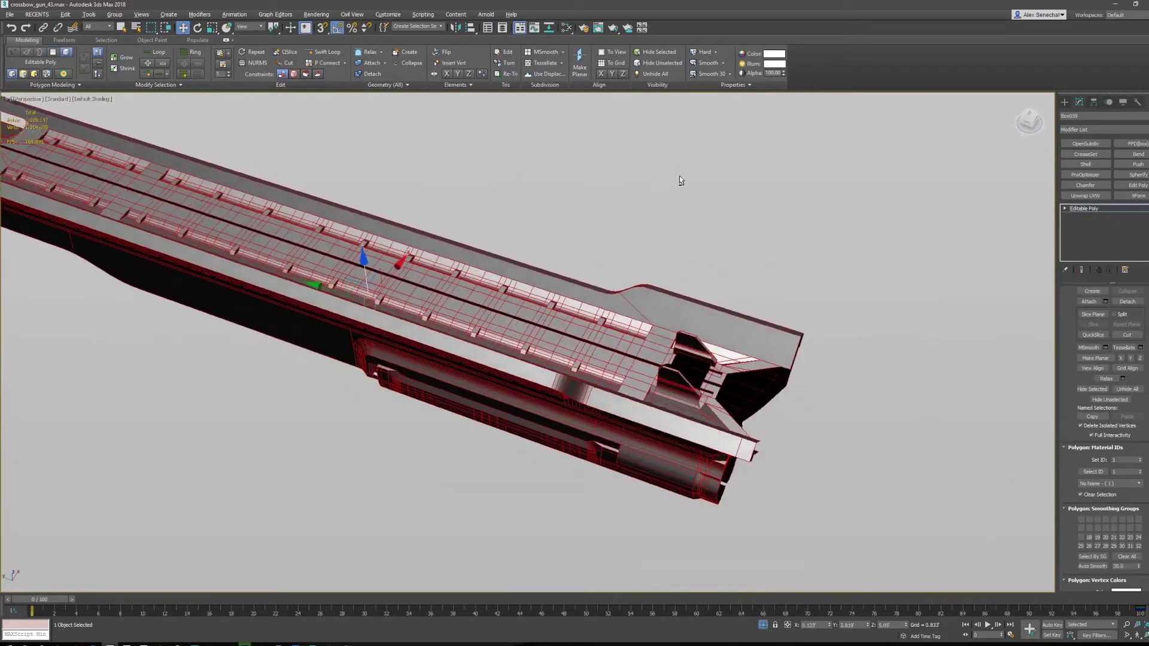
- Apply Smooth 30 Selected to the whole barrel element and check the shading around the rails
alt+middle_drag(680, 179, 682, 160)
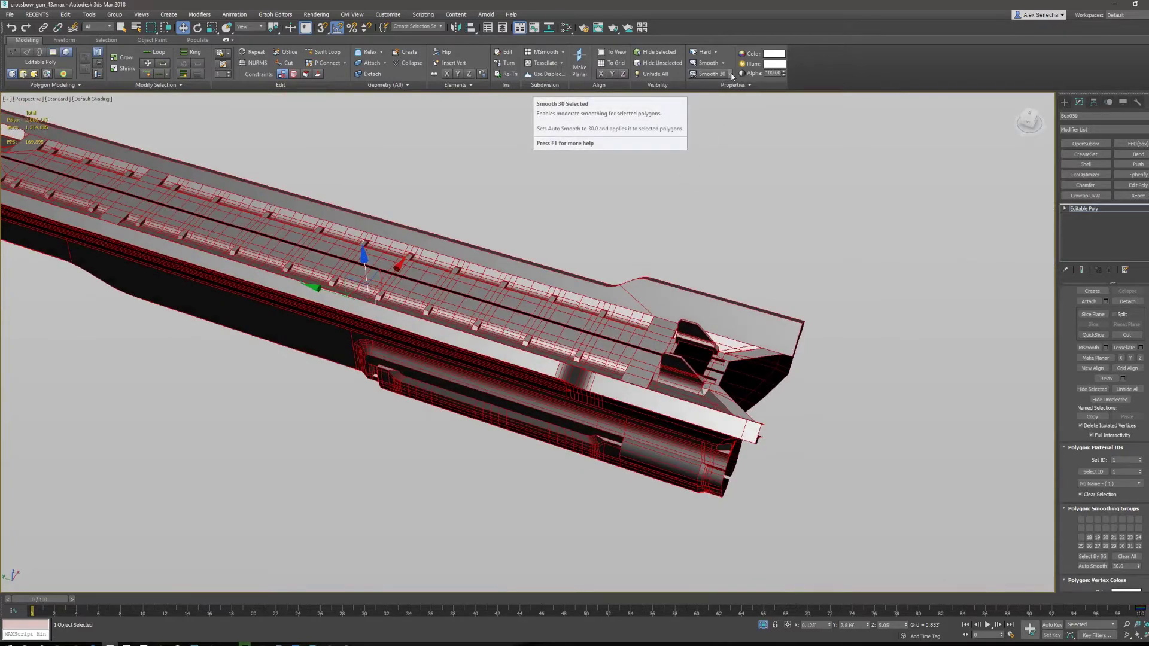
click(730, 75)
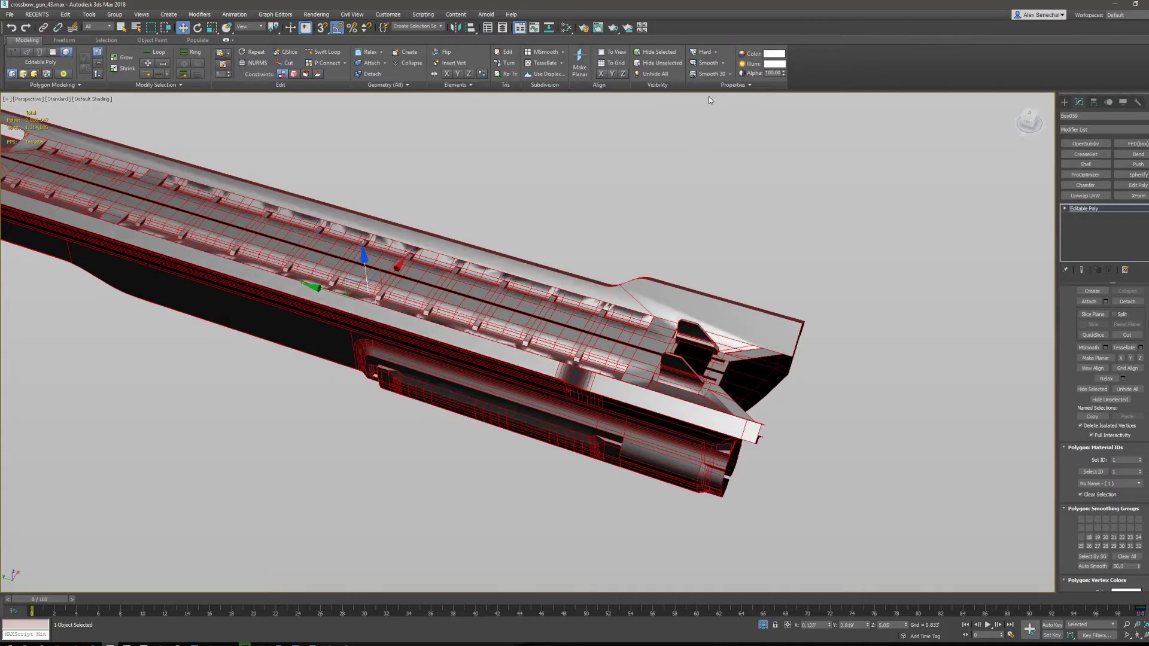
alt+middle_drag(634, 314, 648, 336)
key(F3)
key(F3)
key(F4)
scroll(658, 252, down, 5)
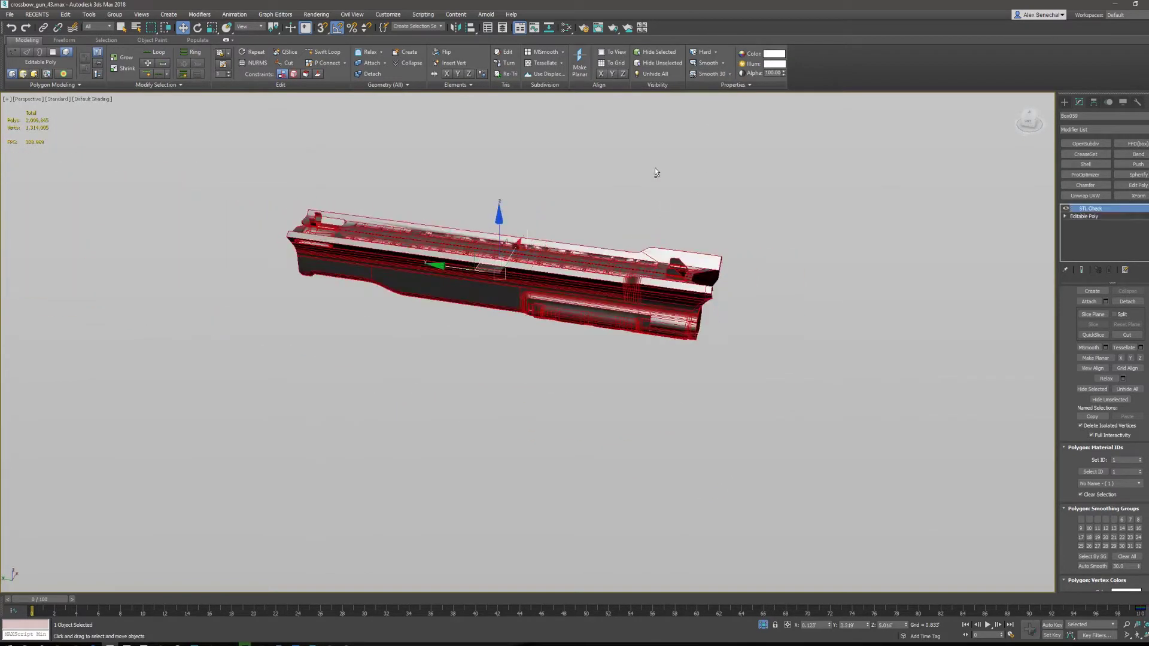
alt+middle_drag(667, 301, 654, 344)
scroll(626, 337, up, 4)
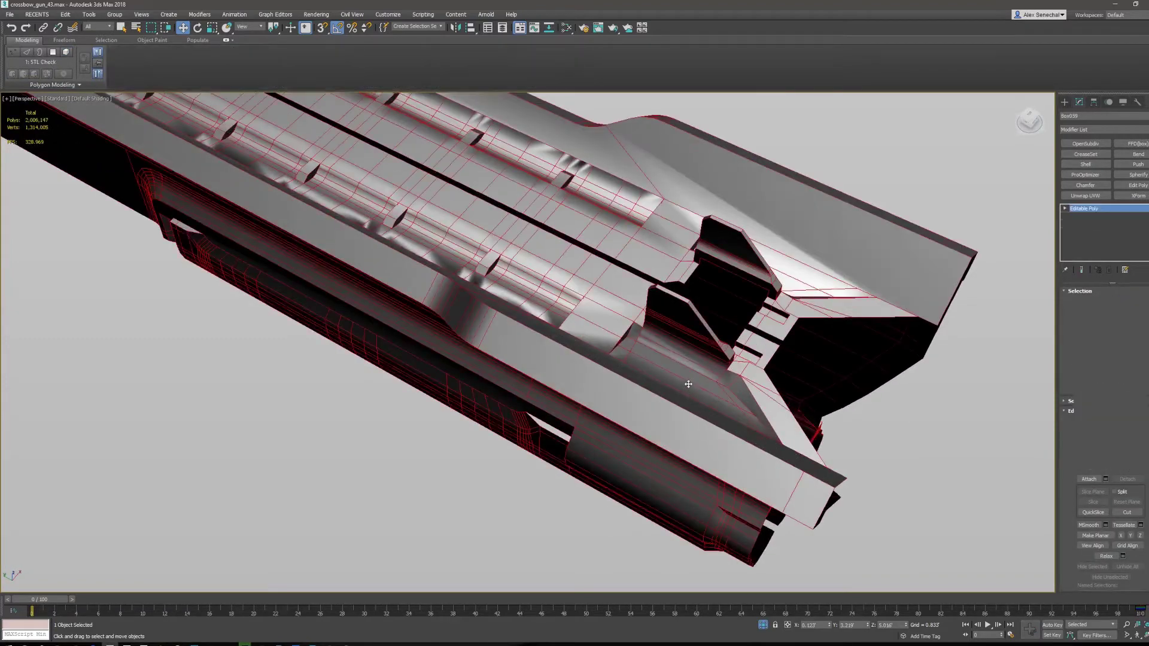
- Select the whole barrel element again and inspect its smoothing and mesh edges around the side ledge
key(5)
click(631, 191)
key(F4)
scroll(599, 228, down, 4)
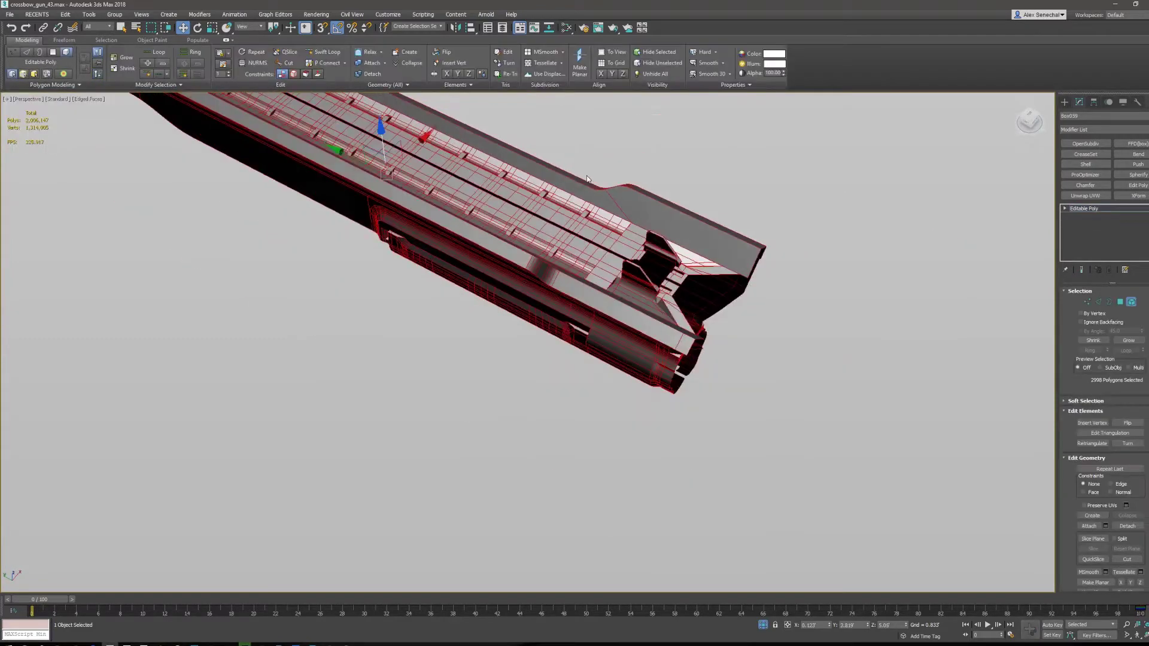
key(5)
key(F4)
alt+middle_drag(590, 241, 584, 346)
scroll(585, 347, down, 4)
key(F4)
scroll(582, 293, up, 6)
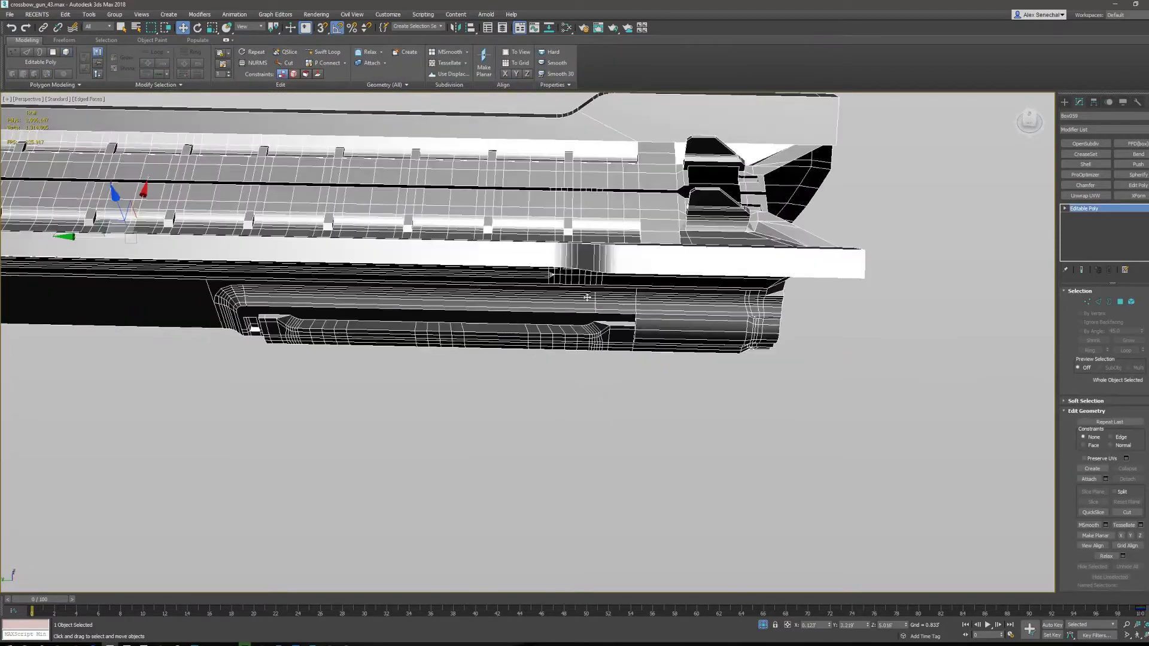
mouse_move(579, 269)
middle_down()
mouse_move(685, 302)
mouse_move(587, 289)
middle_up()
- Select the full strip of polygons running along the barrel's side ledge
key(5)
key(4)
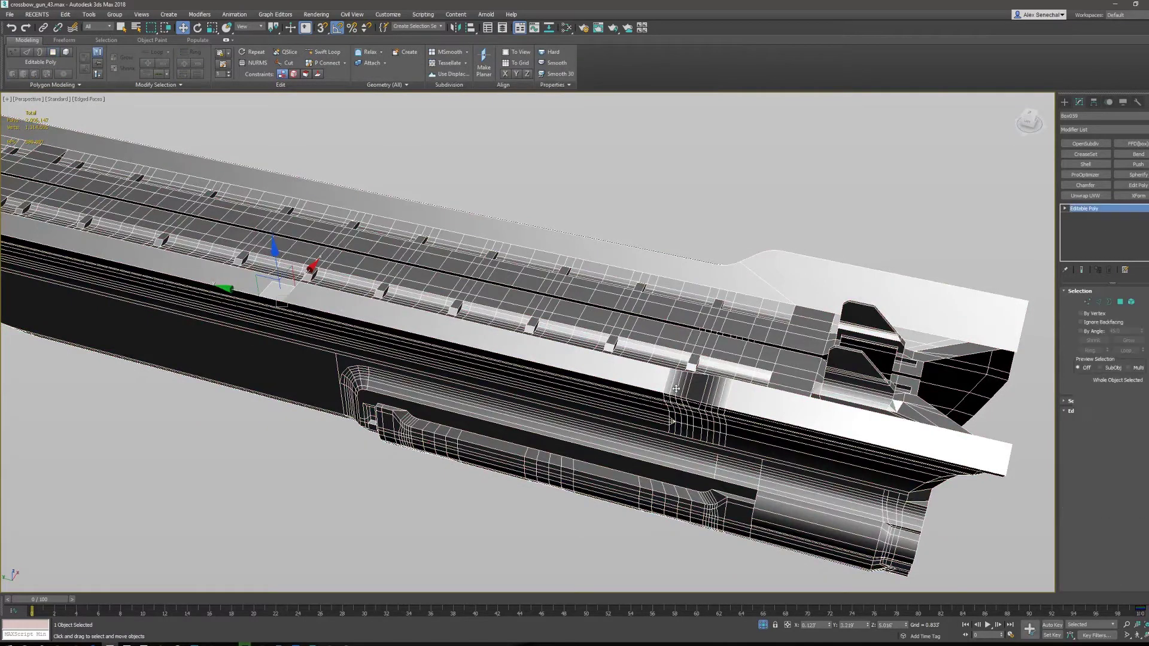
key(4)
click(676, 389)
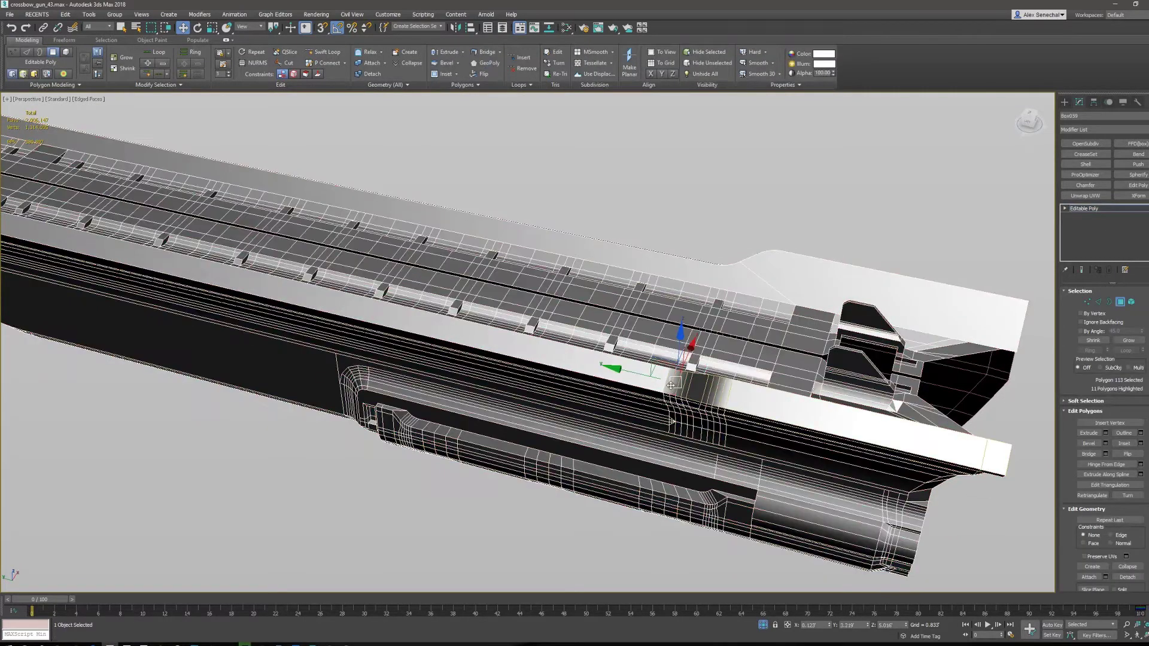
shift+click(681, 390)
ctrl+click(644, 386)
key(F2)
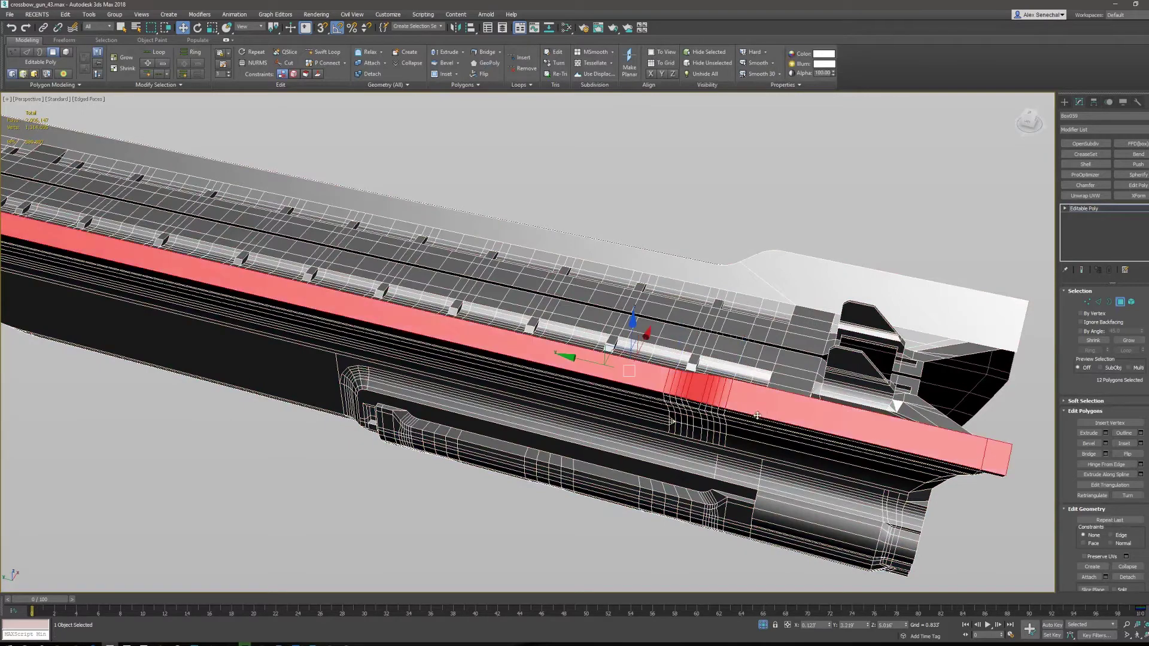
- Select the band of polygons crossing the grooved rail from its outer edge to the center slot
middle_drag(691, 414, 563, 374)
scroll(663, 372, up, 3)
alt+middle_drag(663, 372, 666, 404)
click(651, 389)
click(651, 381)
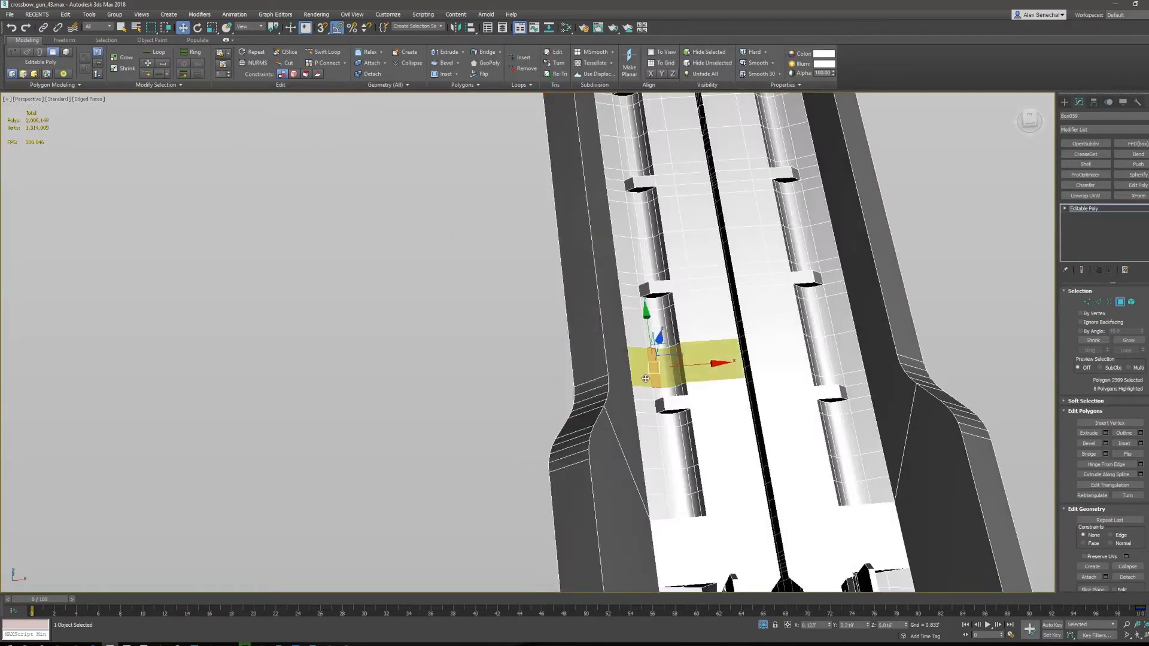
shift+click(647, 379)
key(F2)
scroll(664, 413, up, 4)
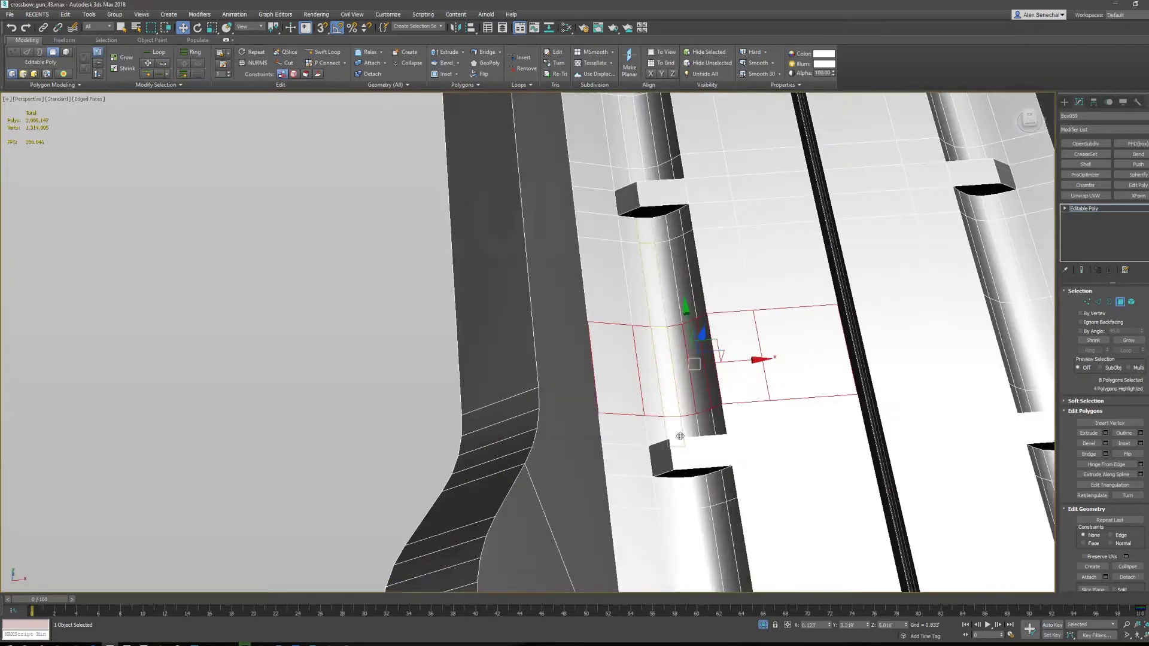
- Select the edges bordering the rail recess between two neighboring notches
alt+middle_drag(757, 415, 735, 367)
key(2)
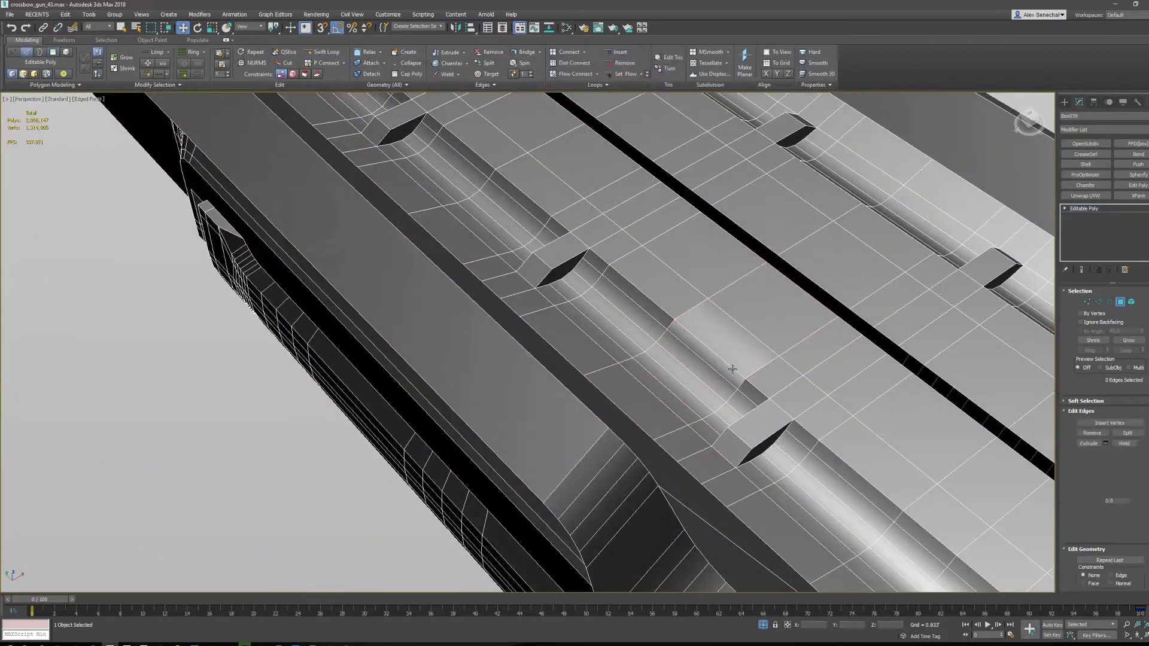
click(751, 389)
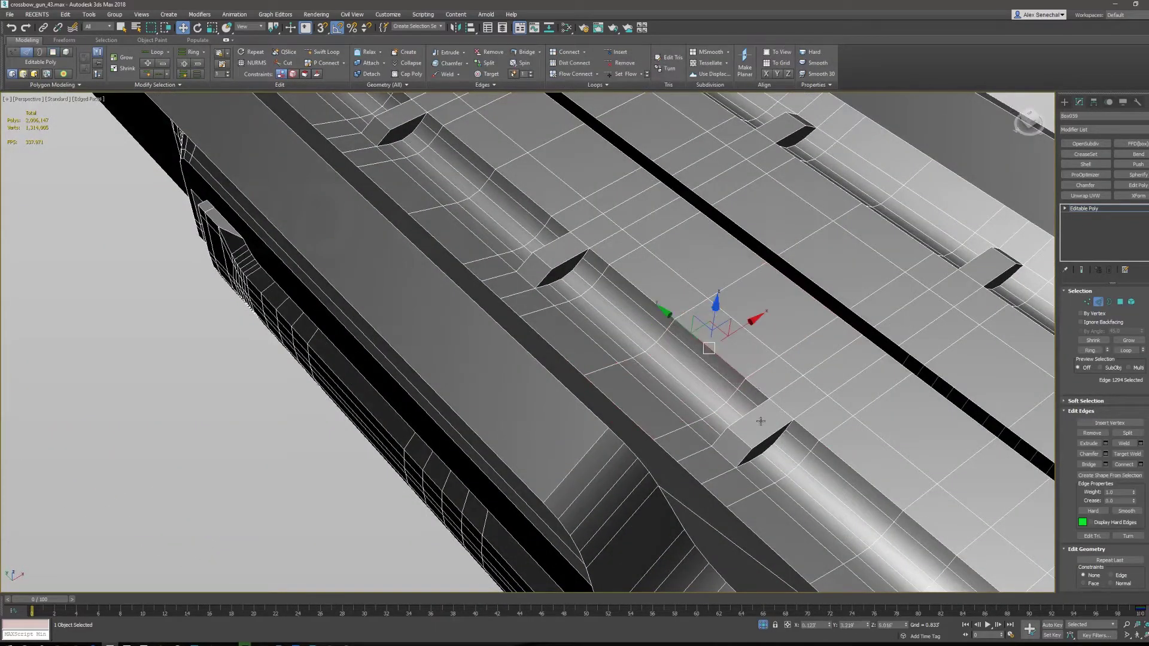
ctrl+click(752, 384)
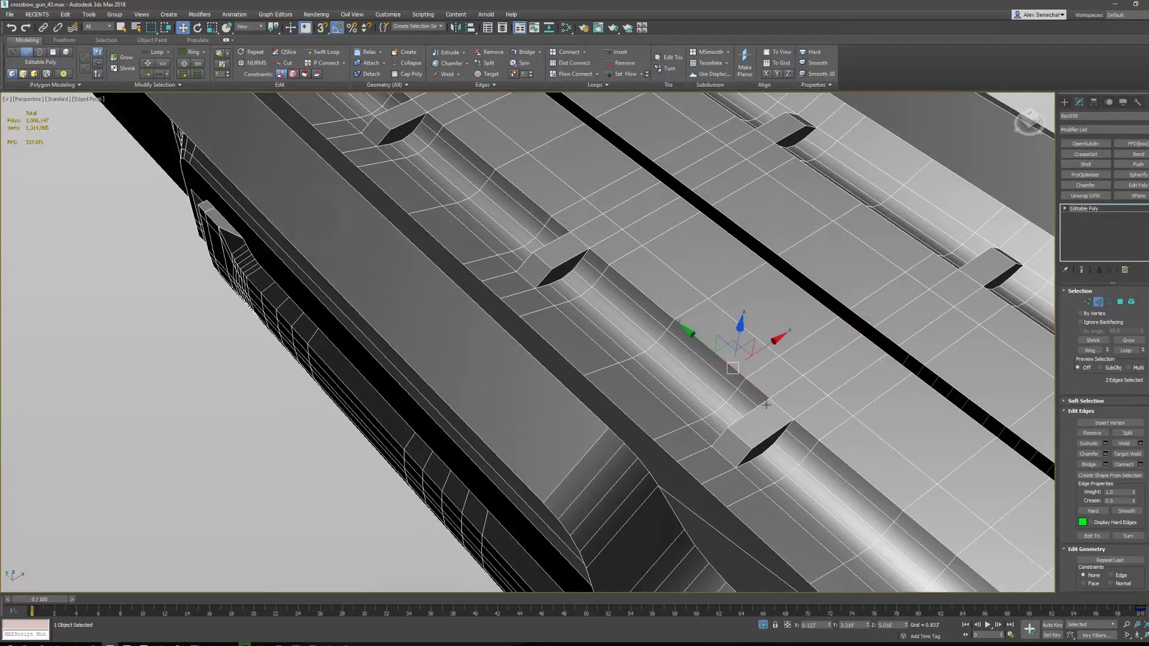
ctrl+click(764, 403)
ctrl+click(654, 301)
ctrl+click(599, 255)
ctrl+click(581, 252)
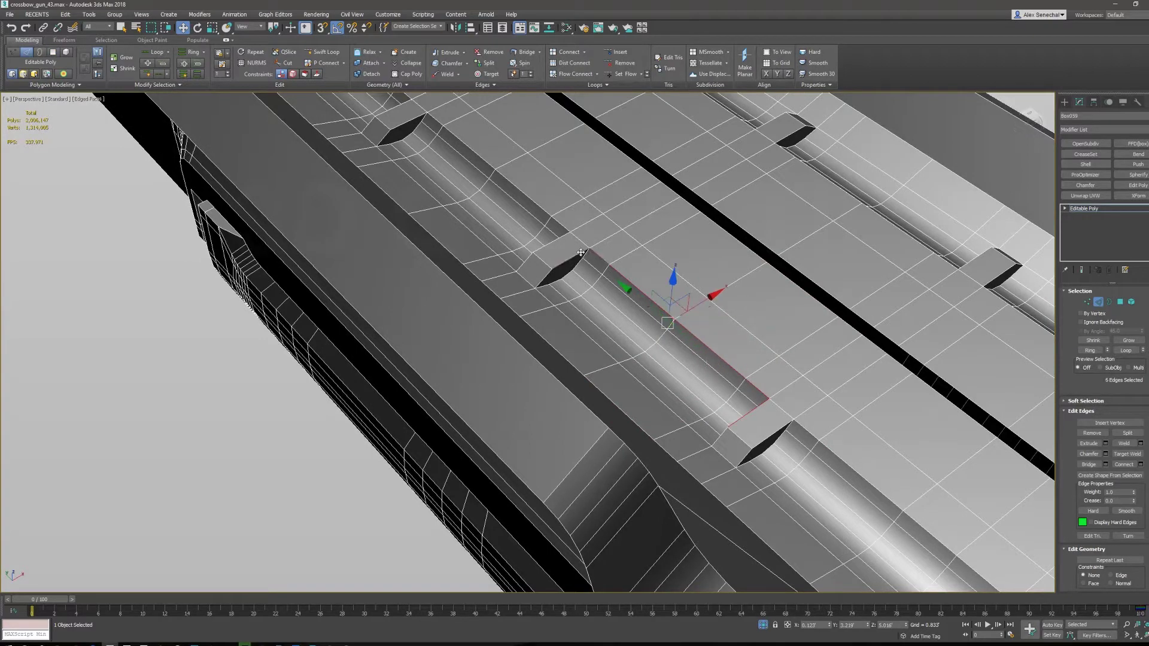
ctrl+click(548, 263)
- Try removing the selected recess edges, and undo the removal
key(BackSpace)
key(ctrl+z)
key(ctrl+y)
key(ctrl+z)
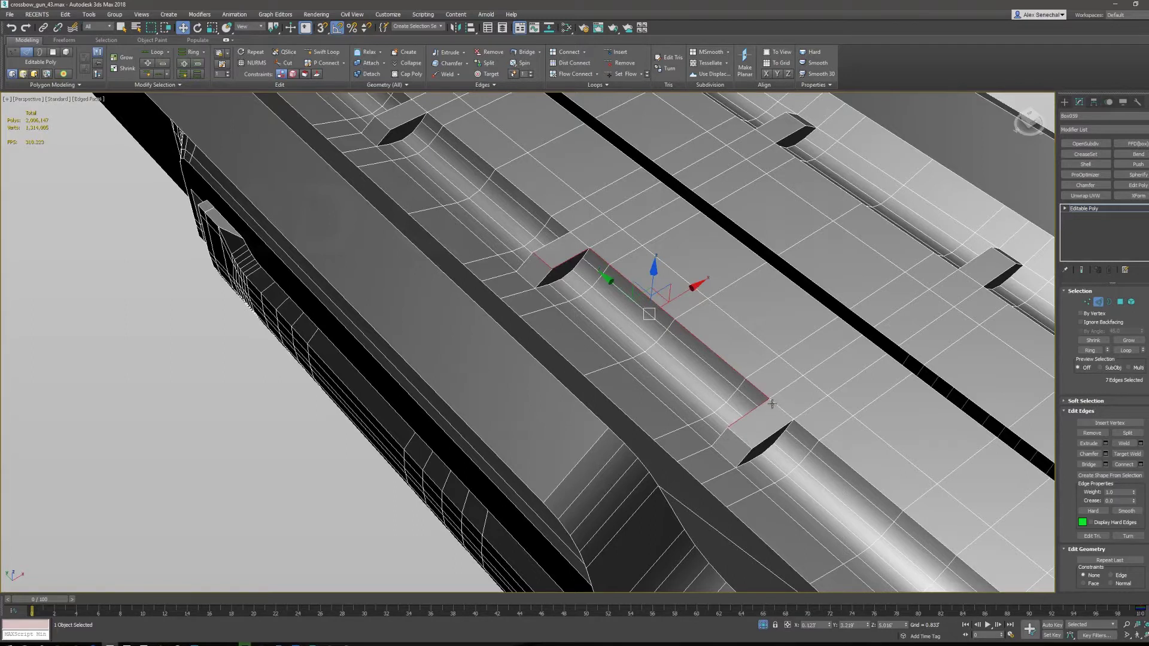
- Try smoothing the edges along the inner border of the recess between the two notches
click(751, 383)
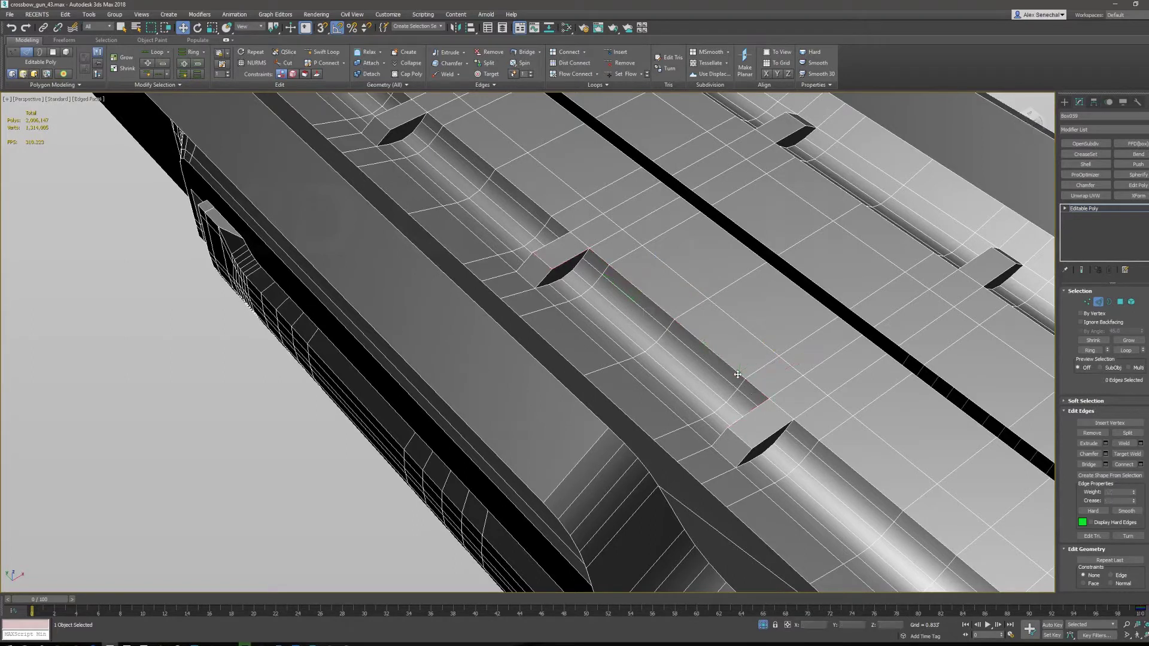
ctrl+click(753, 386)
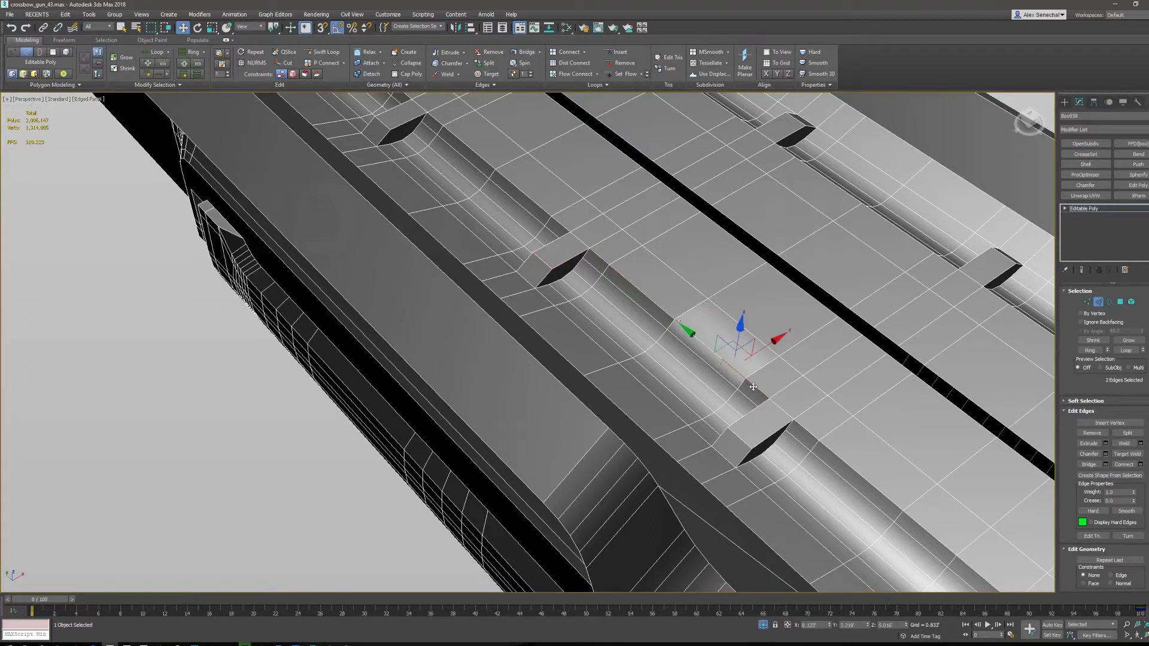
ctrl+click(601, 261)
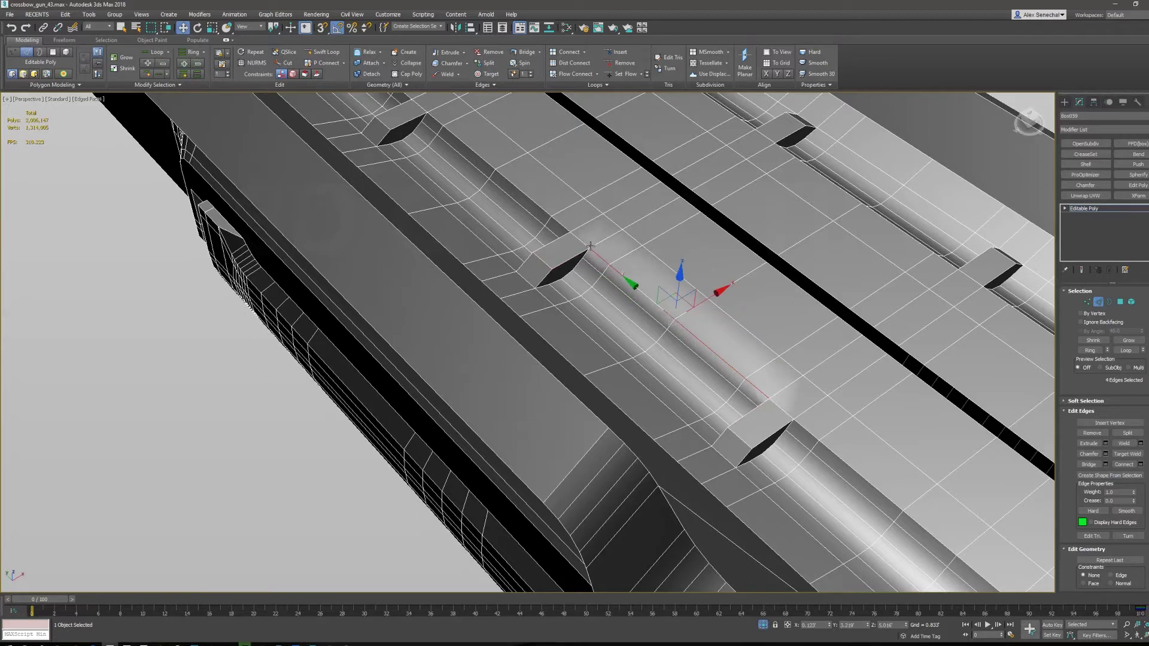
ctrl+click(585, 262)
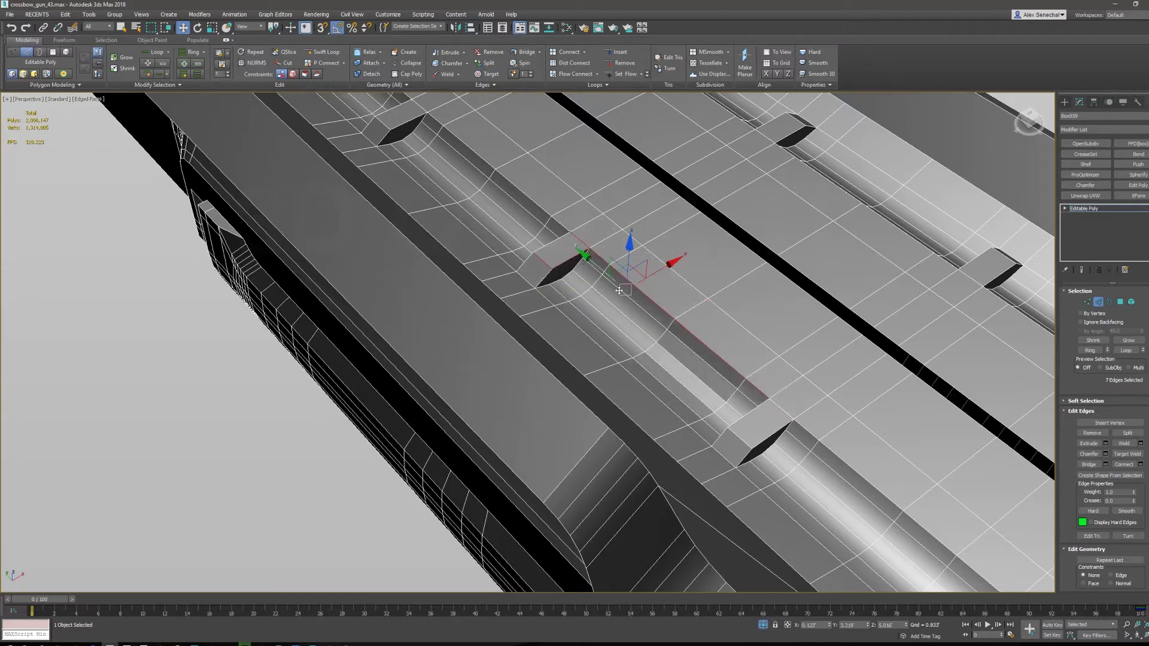
- Select the crosswise band of eight polygons over the rail recess again
key(4)
click(695, 365)
shift+click(723, 369)
key(F2)
scroll(753, 382, down, 5)
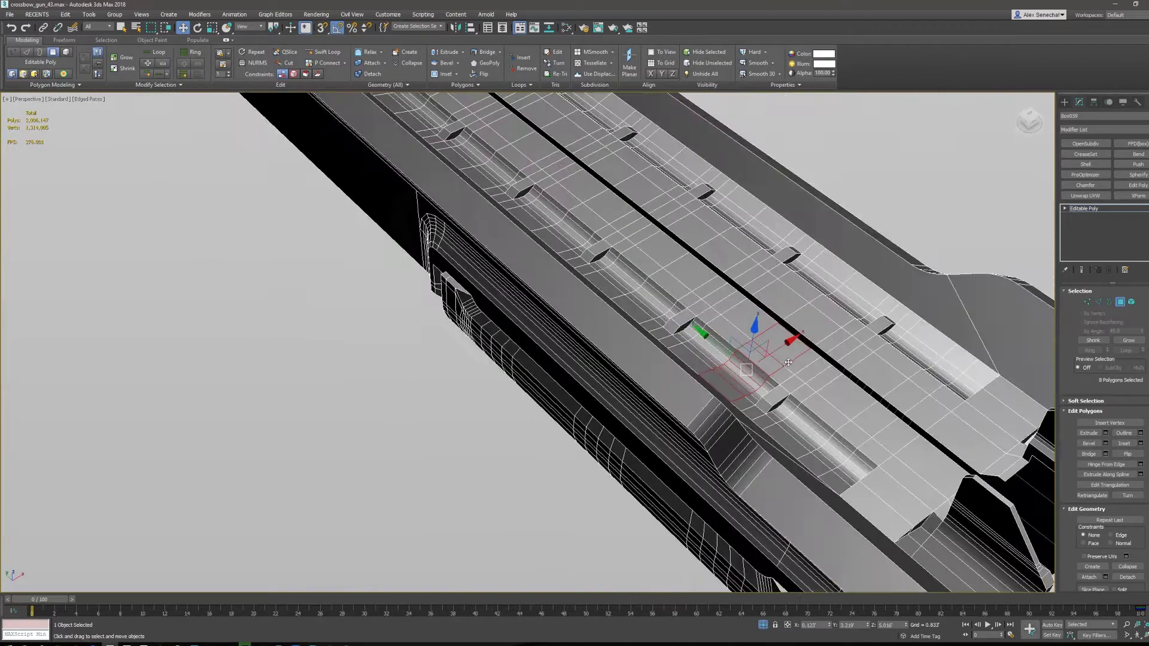
- Hide the mesh edges and examine the shading where the barrel's side ledge curves outward
key(4)
key(F4)
alt+middle_drag(753, 382, 814, 409)
scroll(838, 328, down, 5)
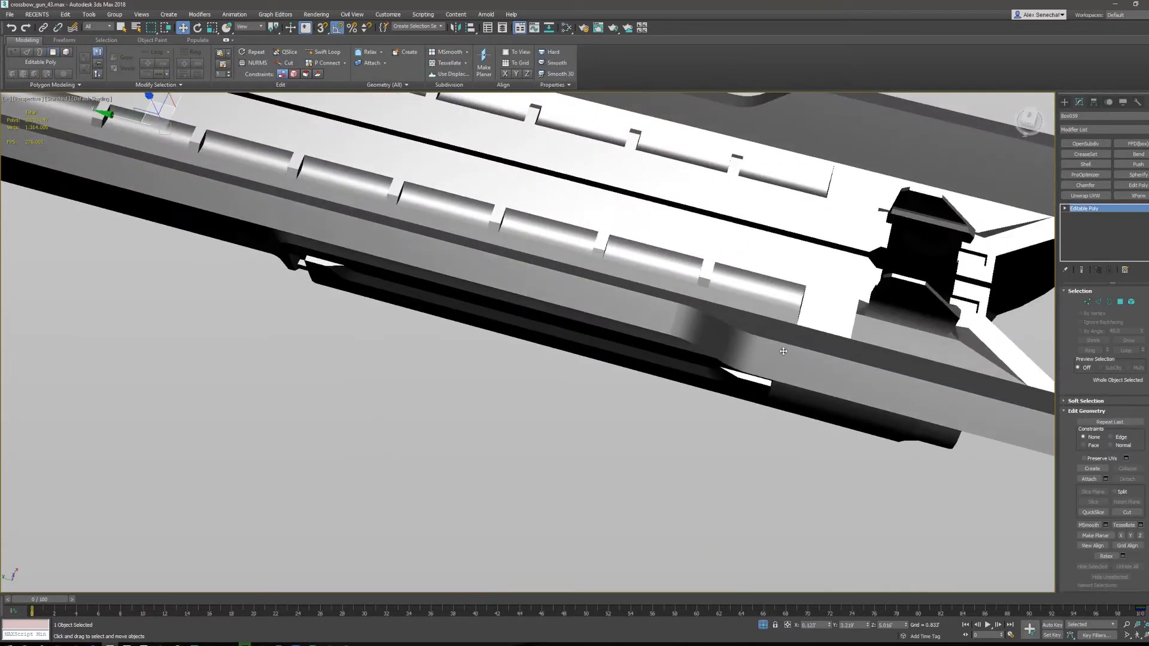
scroll(722, 337, up, 6)
scroll(722, 337, up, 3)
alt+middle_drag(722, 337, 721, 315)
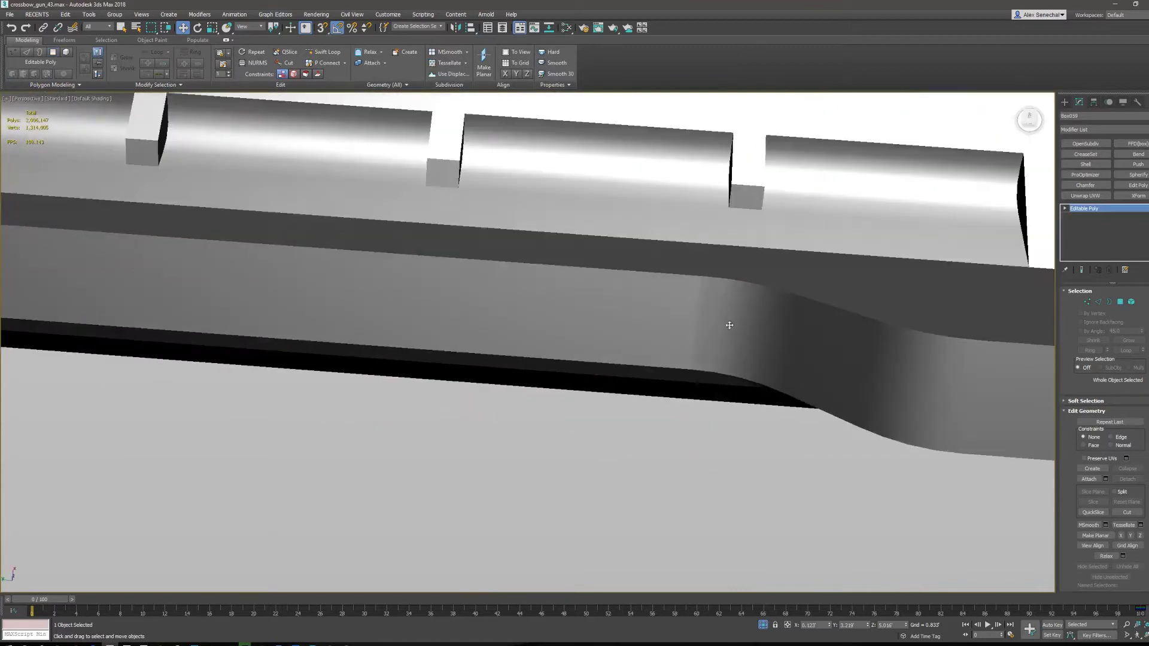
- Show the mesh edges and select the vertical edge where the side ledge's curve begins
key(F4)
key(4)
key(2)
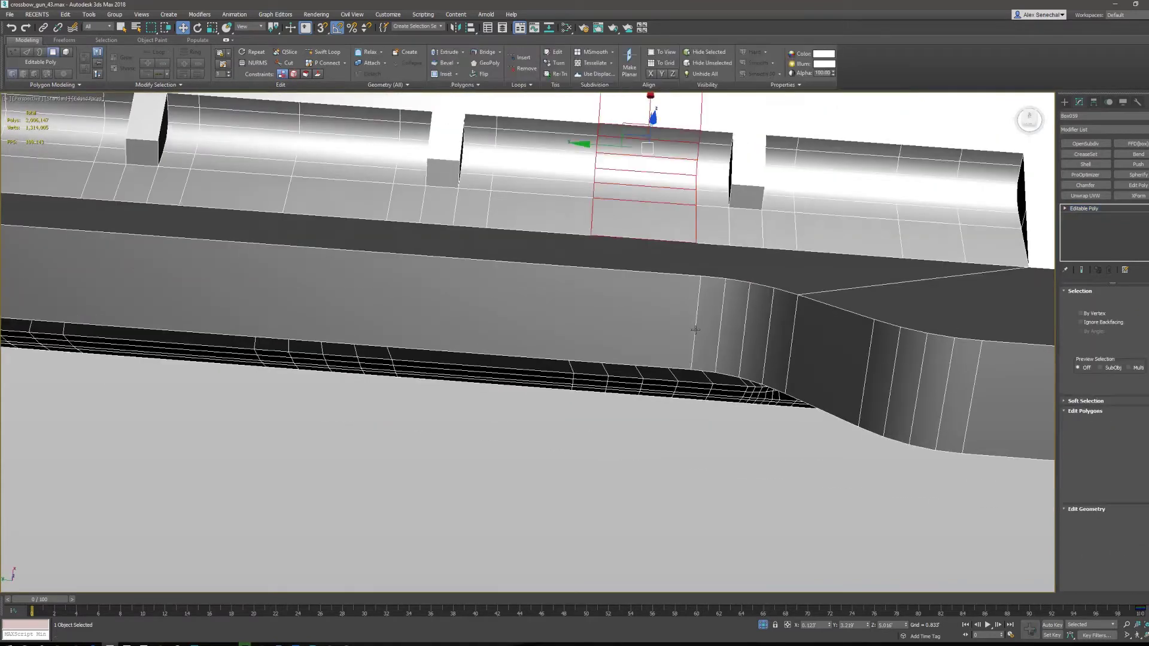
click(696, 330)
key(2)
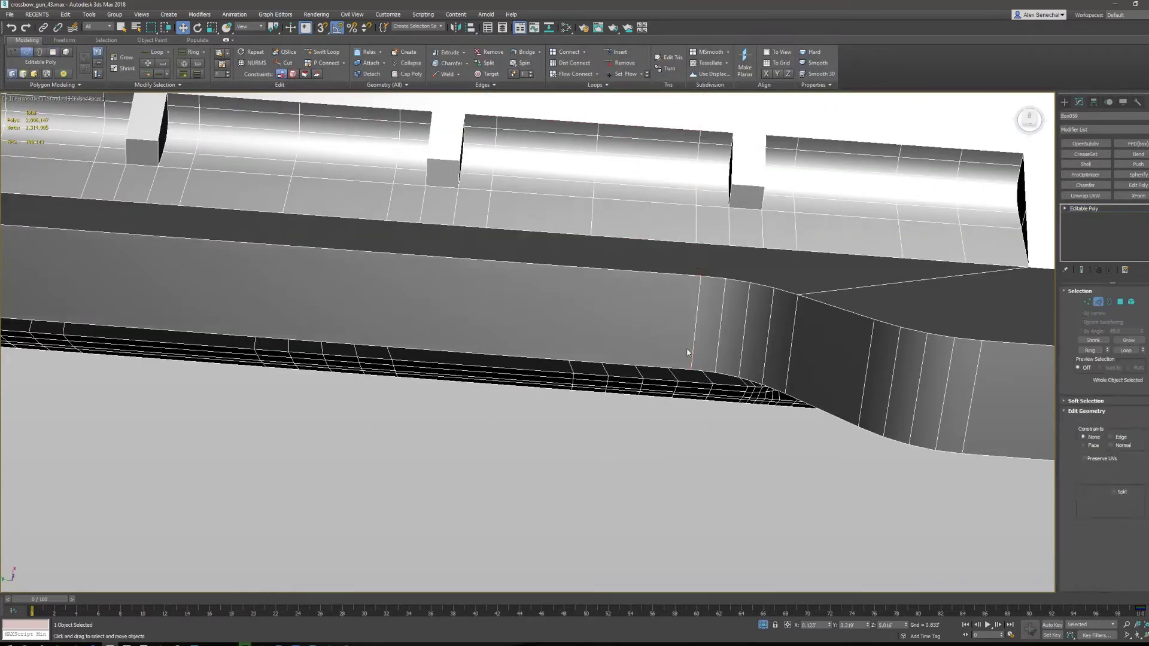
- Compare the barrel's shading with and without mesh edges displayed, from several distances and angles
key(F4)
scroll(706, 297, down, 7)
mouse_move(677, 359)
alt+middle_down()
mouse_move(649, 326)
mouse_move(704, 364)
mouse_move(642, 354)
mouse_move(668, 379)
alt+middle_up()
key(F4)
key(F4)
key(F4)
scroll(545, 360, up, 3)
scroll(545, 360, up, 2)
key(F4)
key(F4)
scroll(589, 356, down, 2)
mouse_move(599, 364)
alt+middle_down()
mouse_move(569, 345)
mouse_move(585, 368)
mouse_move(807, 406)
mouse_move(862, 395)
mouse_move(655, 290)
mouse_move(599, 225)
mouse_move(617, 242)
mouse_move(678, 257)
alt+middle_up()
key(F4)
scroll(648, 266, up, 6)
- Examine the green frame's shading and topology around the handle opening, with and without mesh edges
click(648, 265)
key(F4)
scroll(648, 265, down, 6)
key(F4)
scroll(596, 335, up, 8)
scroll(727, 344, down, 6)
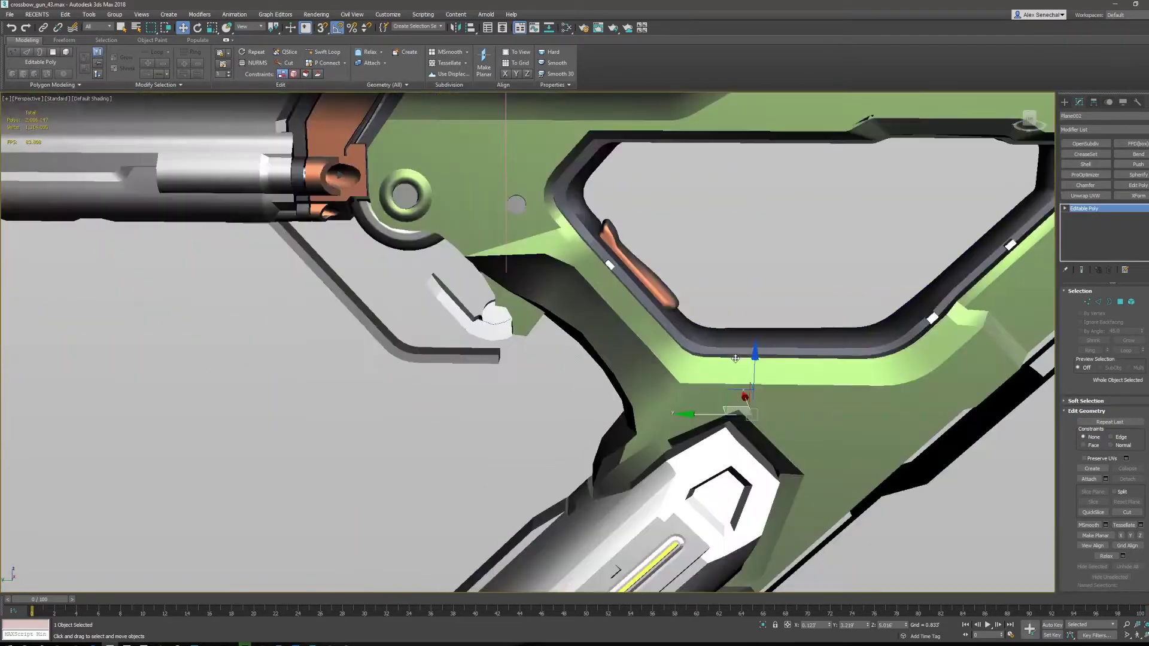
alt+middle_drag(734, 358, 865, 337)
key(F4)
key(F4)
key(F4)
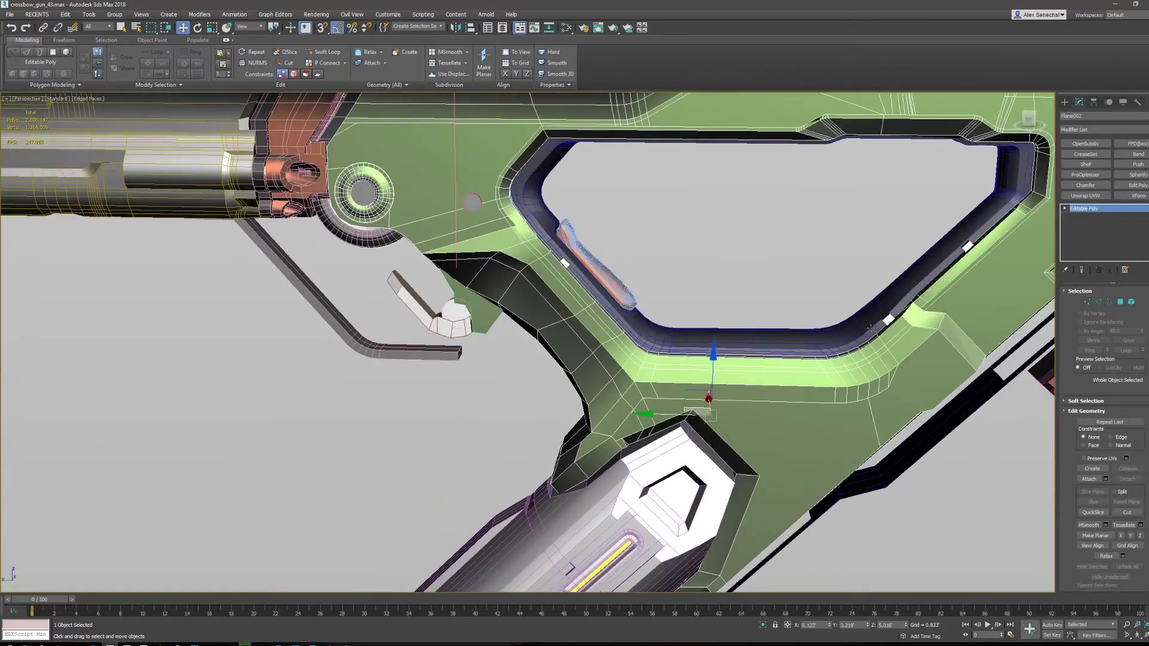
click(871, 328)
key(F4)
scroll(870, 327, down, 4)
key(F4)
key(F4)
scroll(754, 404, down, 4)
- Select the grip cylinder and bring up the lengthwise edges on its raised panel for editing
alt+middle_drag(728, 402, 784, 473)
scroll(724, 470, up, 6)
middle_drag(784, 473, 731, 379)
key(F4)
click(712, 350)
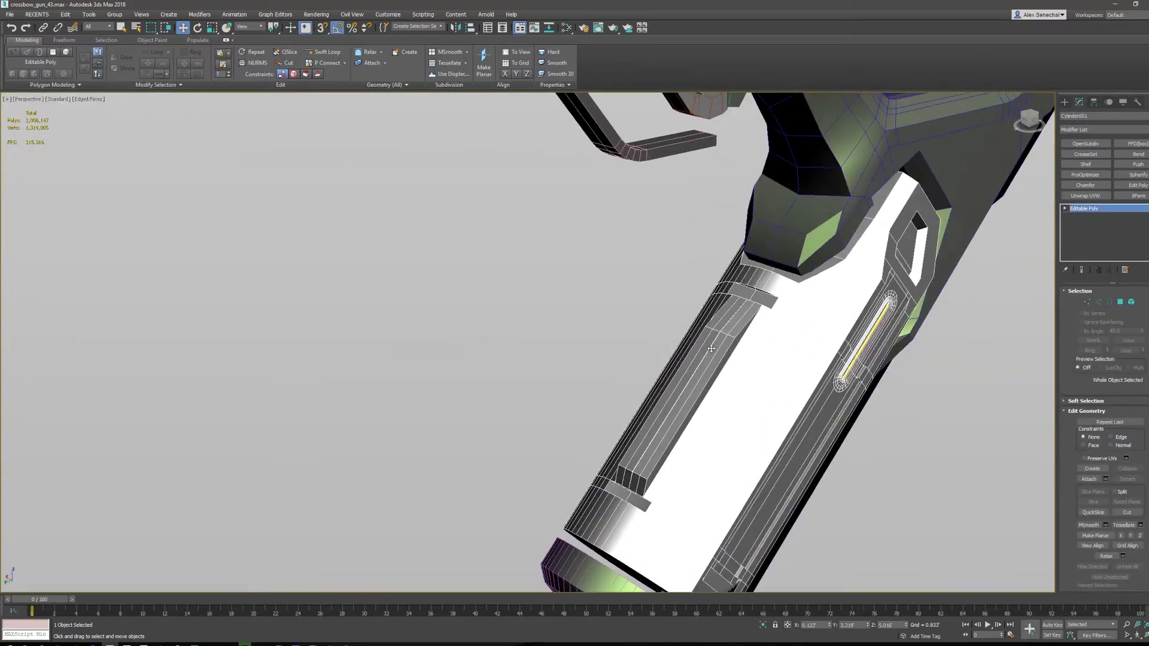
key(2)
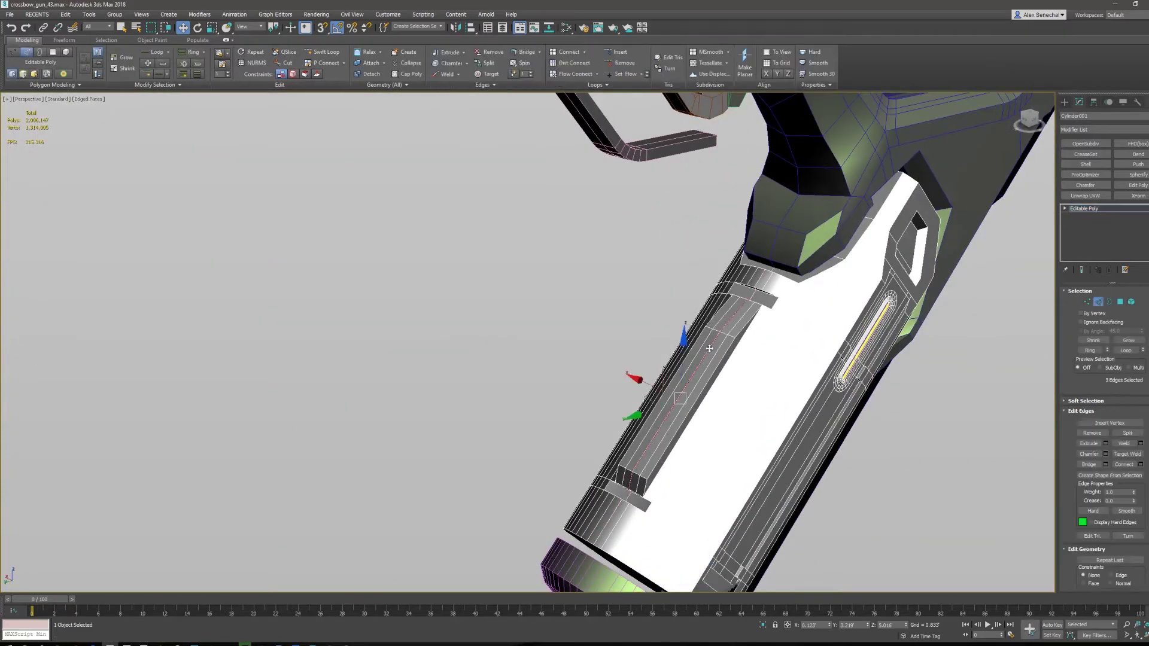
- Remove a lengthwise edge loop from the grip cylinder's raised panel
key(t)
key(p)
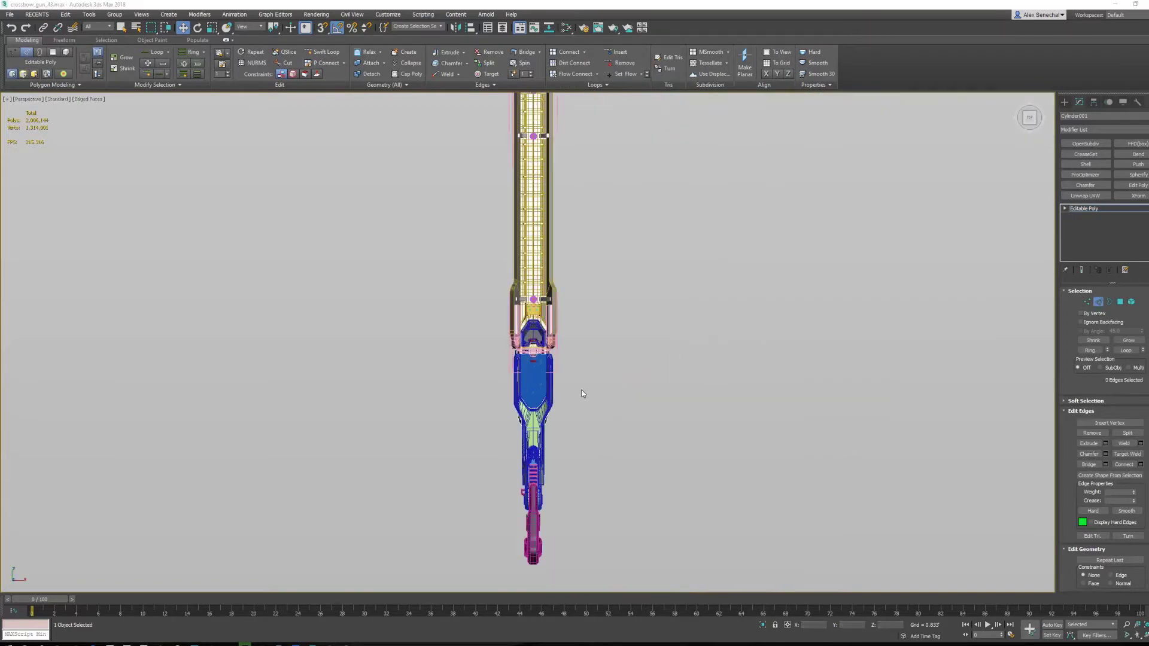
key(z)
alt+middle_drag(580, 391, 514, 269)
double_click(489, 276)
key(ctrl+BackSpace)
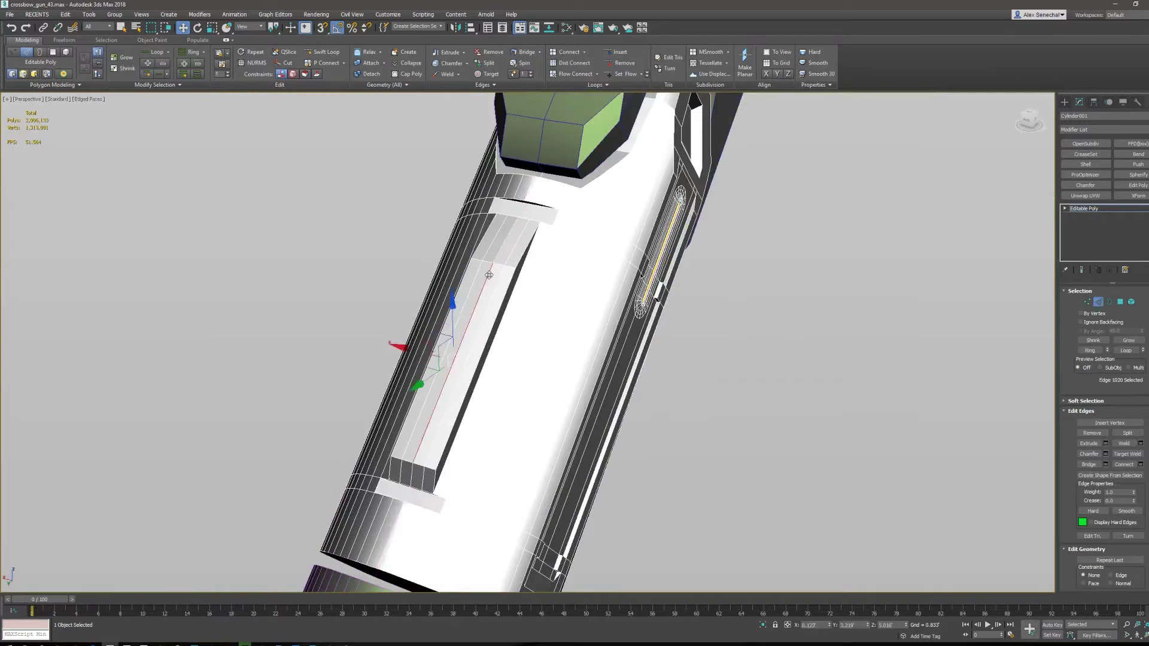
- Select the remaining lengthwise edge loops on the grip panel, and leave edge editing
double_click(486, 254)
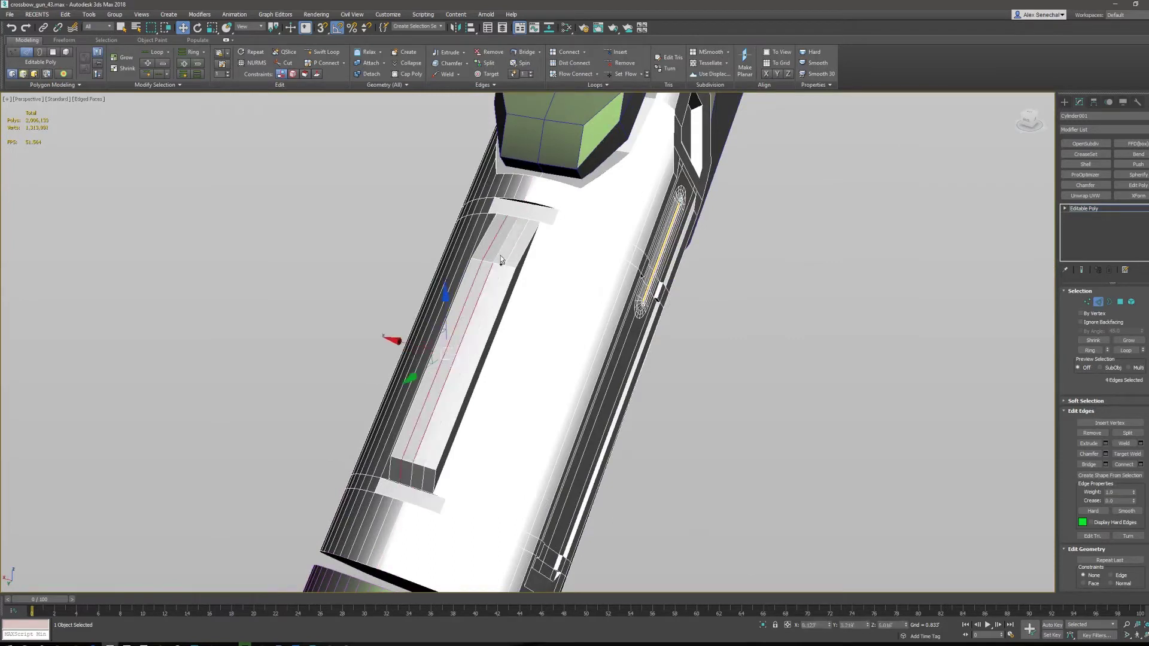
ctrl+double_click(511, 258)
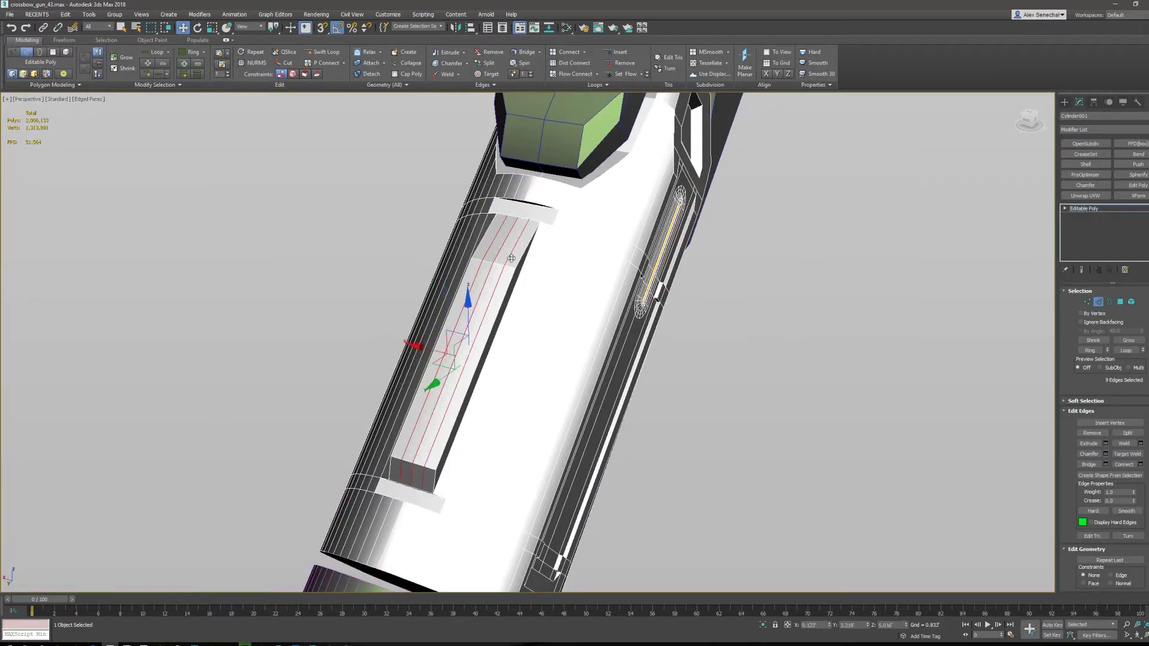
key(2)
- Inspect the grip and the whole gun's shading with mesh edges shown and hidden
key(F4)
scroll(541, 295, down, 3)
alt+middle_drag(541, 295, 467, 291)
scroll(586, 288, down, 3)
key(F4)
key(2)
key(2)
key(2)
key(F4)
scroll(615, 265, down, 3)
key(F4)
key(F4)
mouse_move(615, 265)
alt+middle_down()
mouse_move(668, 265)
mouse_move(668, 326)
mouse_move(693, 329)
mouse_move(665, 333)
mouse_move(688, 320)
mouse_move(762, 330)
alt+middle_up()
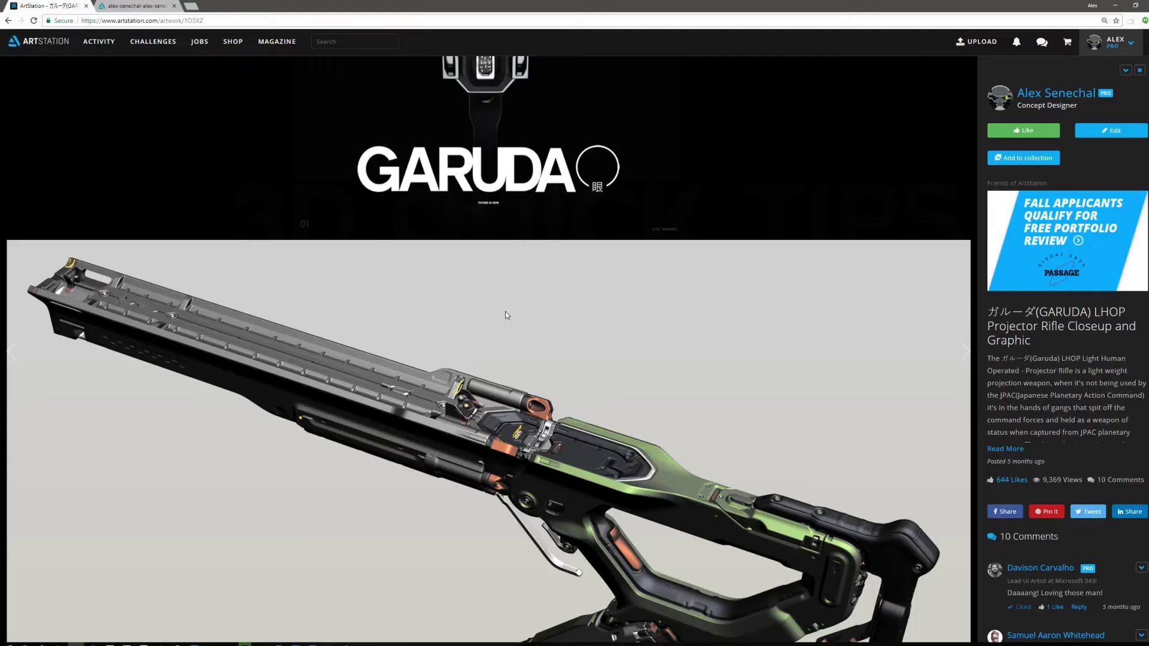
- Switch to the ArtStation page, look through the Garuda rifle renders, and open the artist's profile
scroll(506, 311, down, 11)
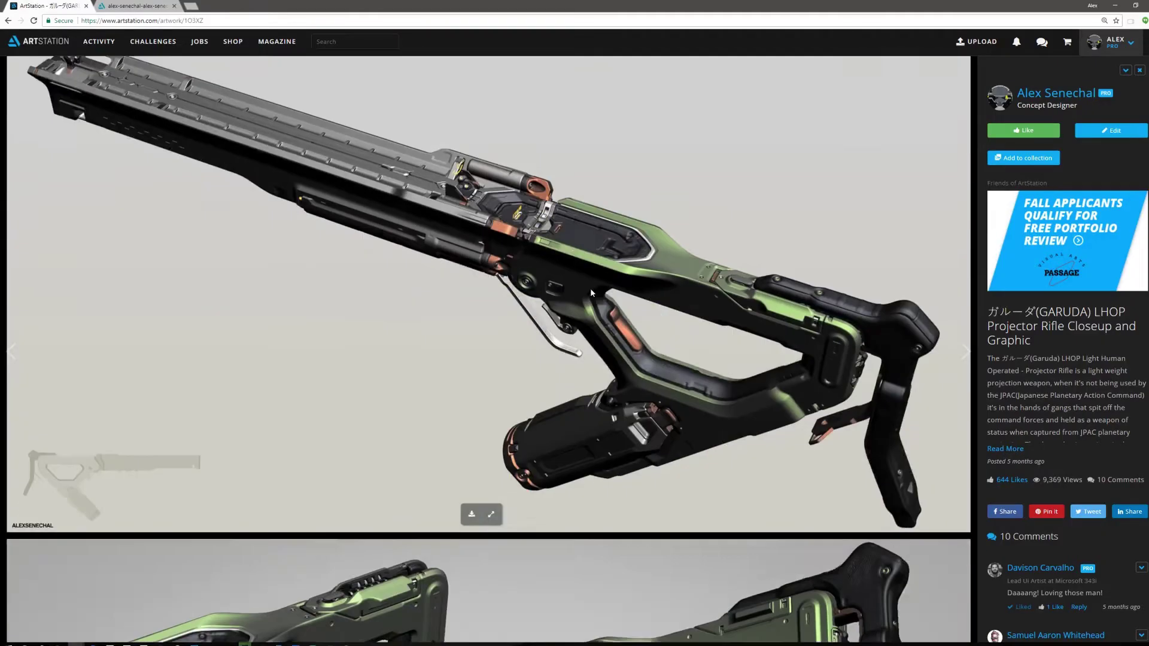
scroll(587, 295, up, 14)
scroll(540, 264, down, 15)
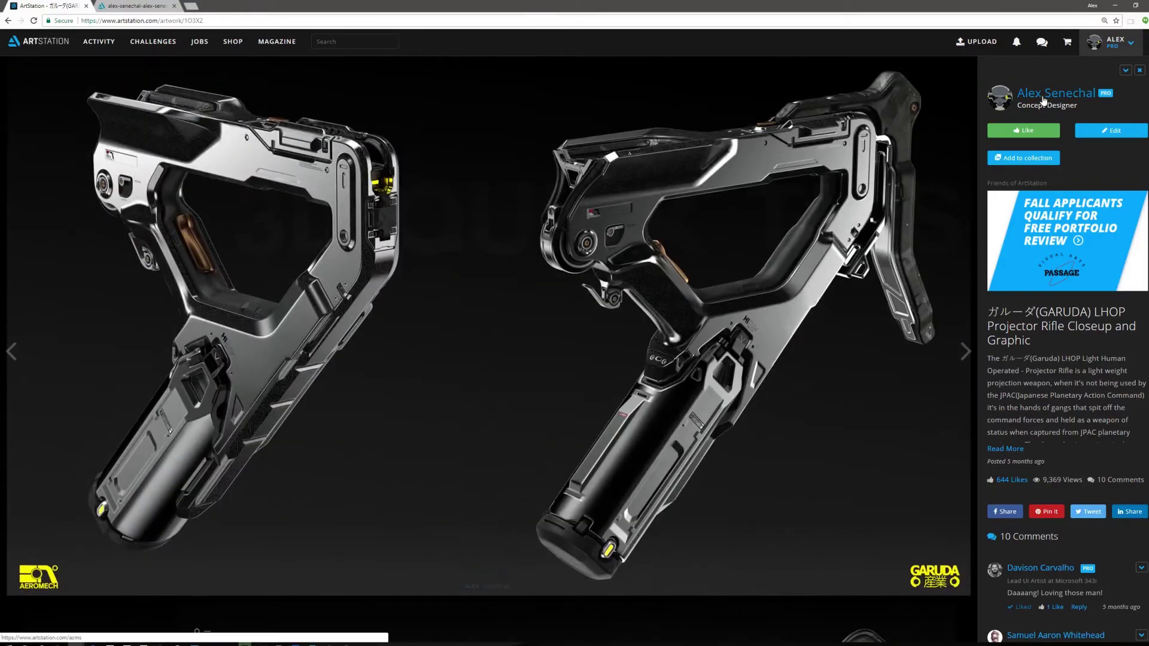
click(1045, 95)
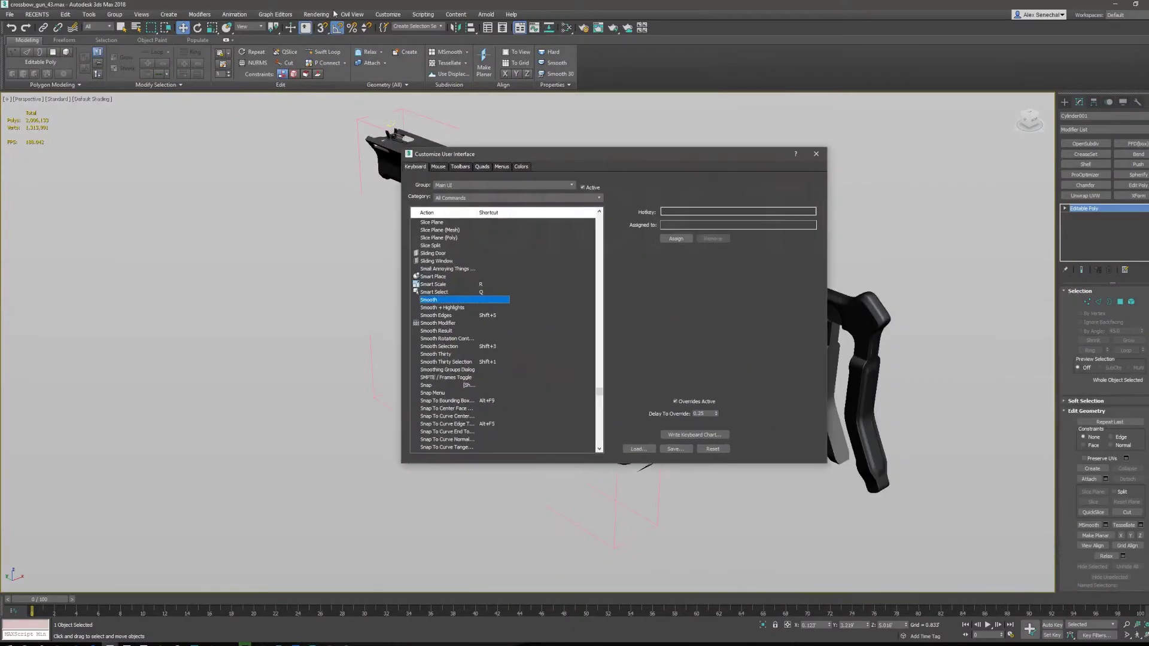
- Switch to 3ds Max and look up the smoothing commands in Customize User Interface's keyboard shortcut list
click(397, 17)
click(403, 31)
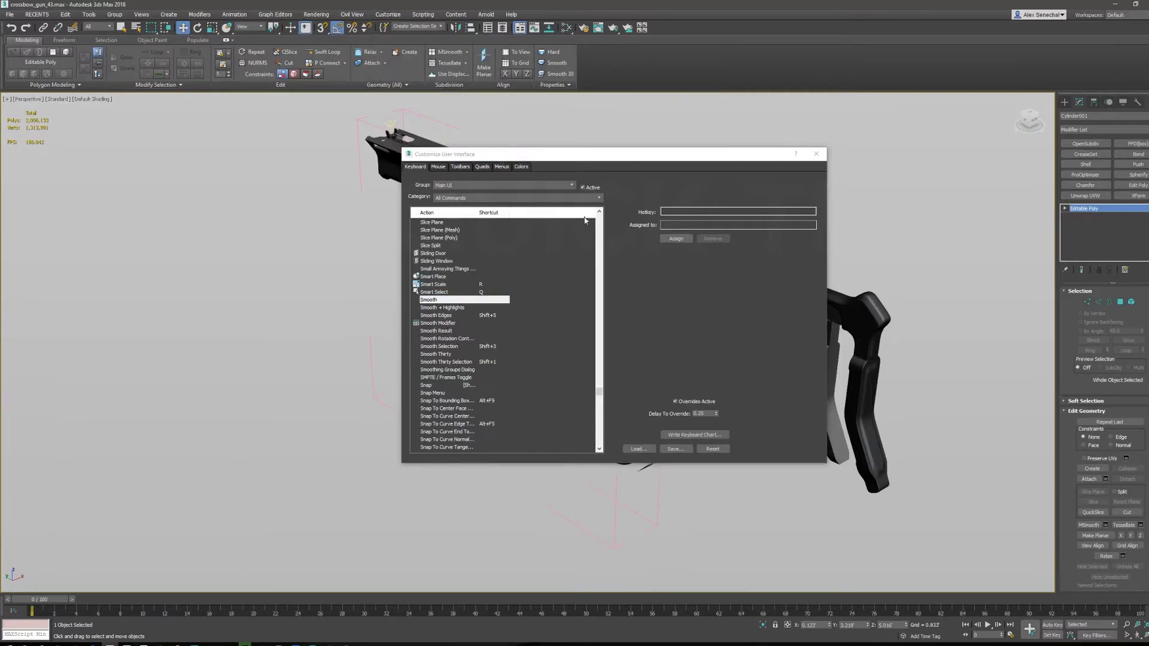
click(433, 286)
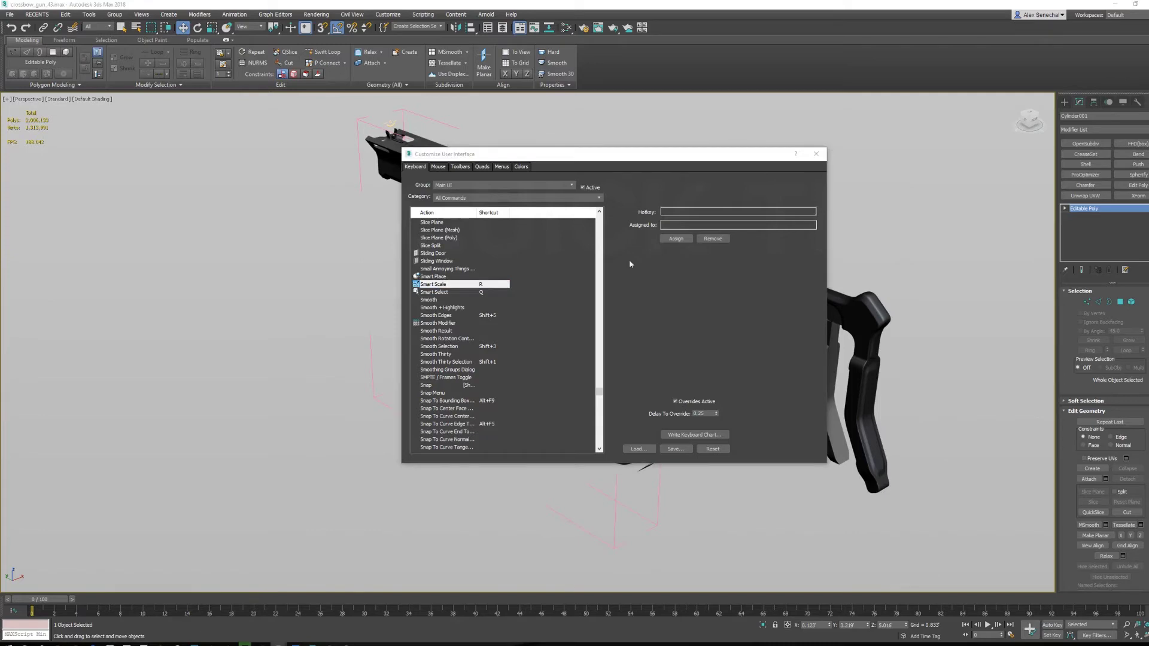
- Switch to the WordPad notes and highlight the shortcut lines from Smooth Selection to Smooth Edges
drag(1148, 179, 522, 107)
key(ctrl+a)
click(665, 242)
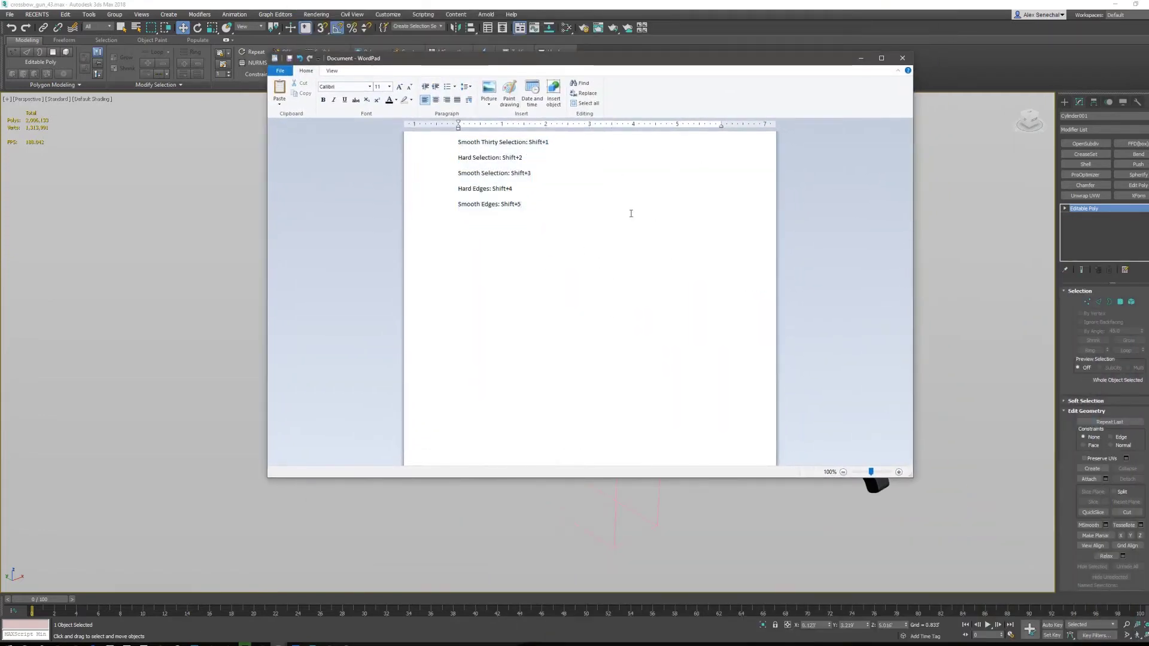
click(579, 149)
drag(606, 176, 457, 158)
click(603, 233)
drag(638, 205, 422, 184)
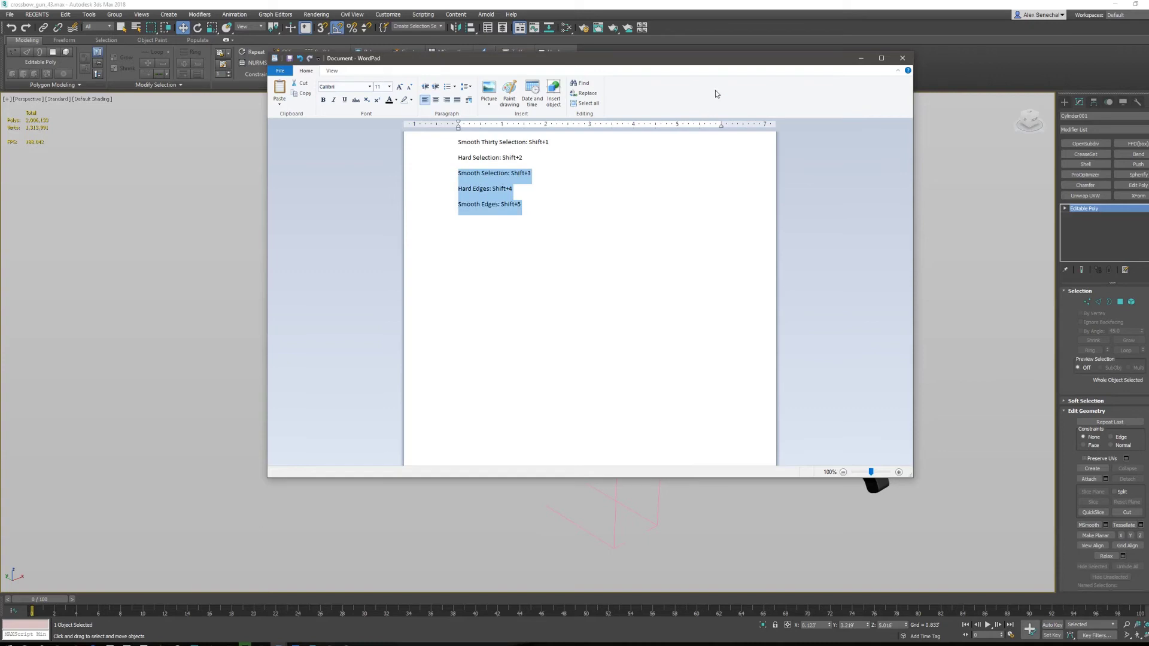
- Move the WordPad notes out of the way and close the Customize User Interface dialog in 3ds Max
drag(729, 64, 1148, 120)
click(717, 160)
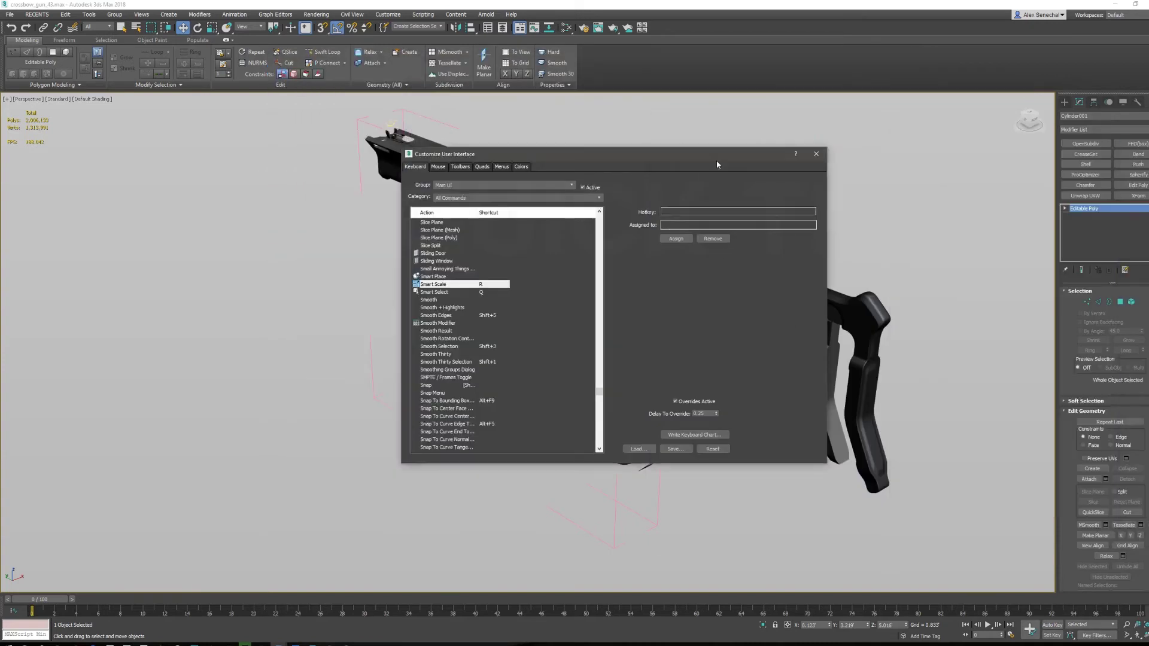
click(815, 155)
middle_drag(1056, 478, 1063, 479)
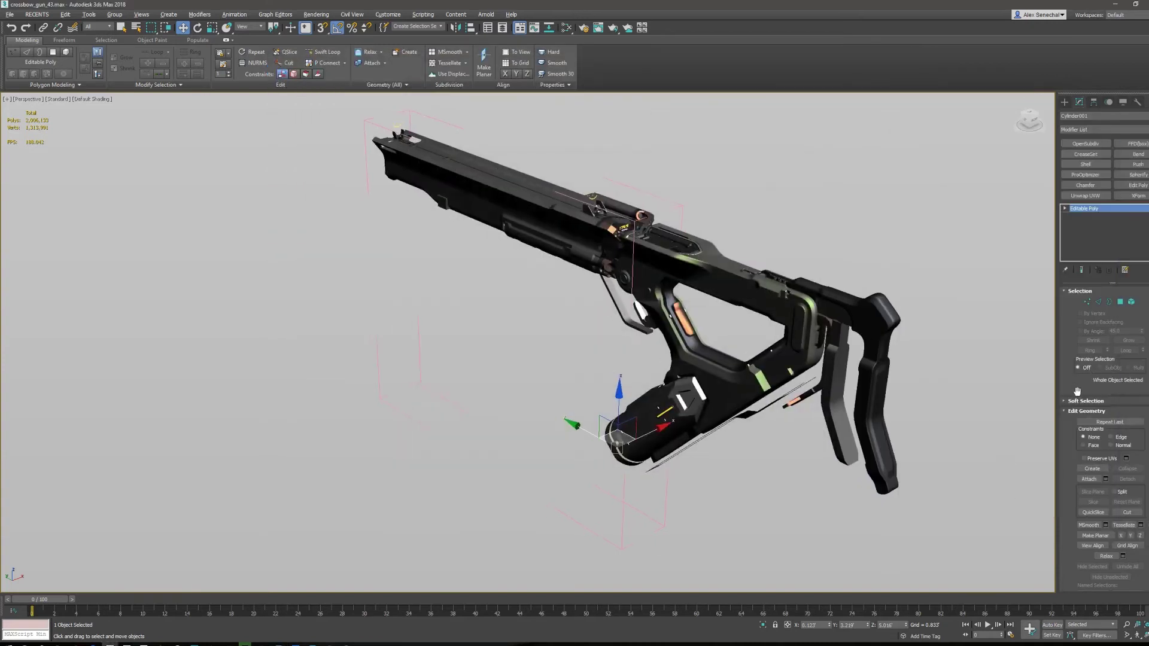
- Show the mesh edges on the gun, select the green body frame around the grip, and enter its edge sub-object level
scroll(1077, 393, down, 1)
scroll(946, 393, down, 3)
alt+middle_drag(946, 392, 1012, 365)
scroll(838, 329, up, 5)
alt+middle_drag(838, 329, 734, 353)
scroll(733, 354, down, 4)
key(F4)
scroll(728, 360, up, 7)
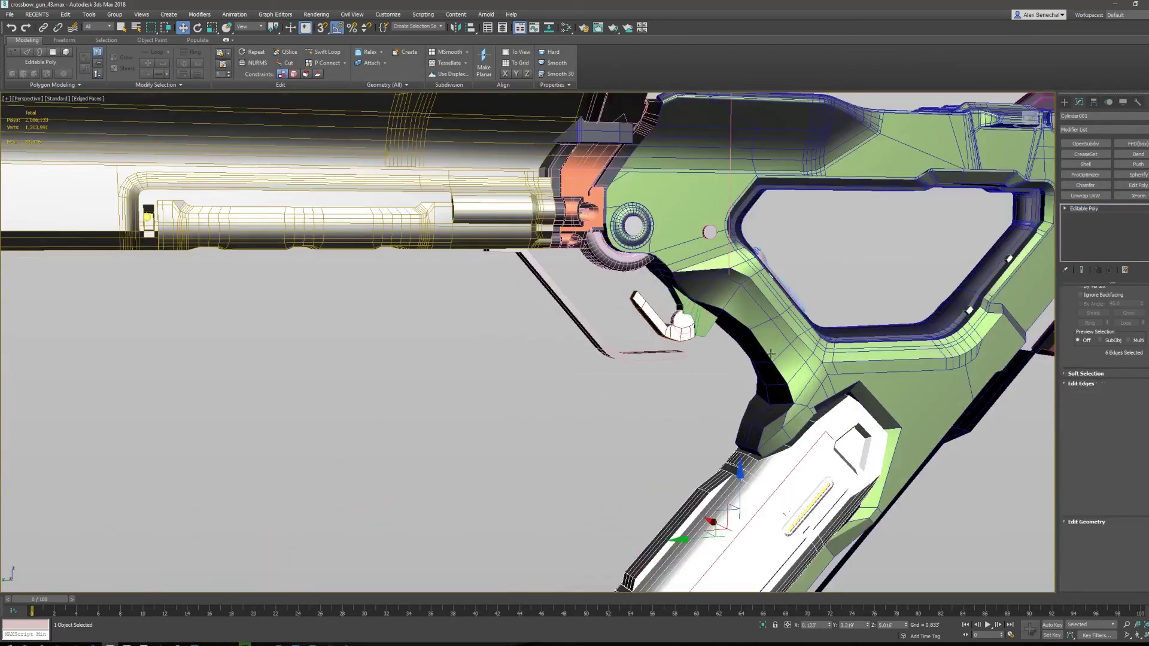
click(766, 352)
click(766, 352)
key(2)
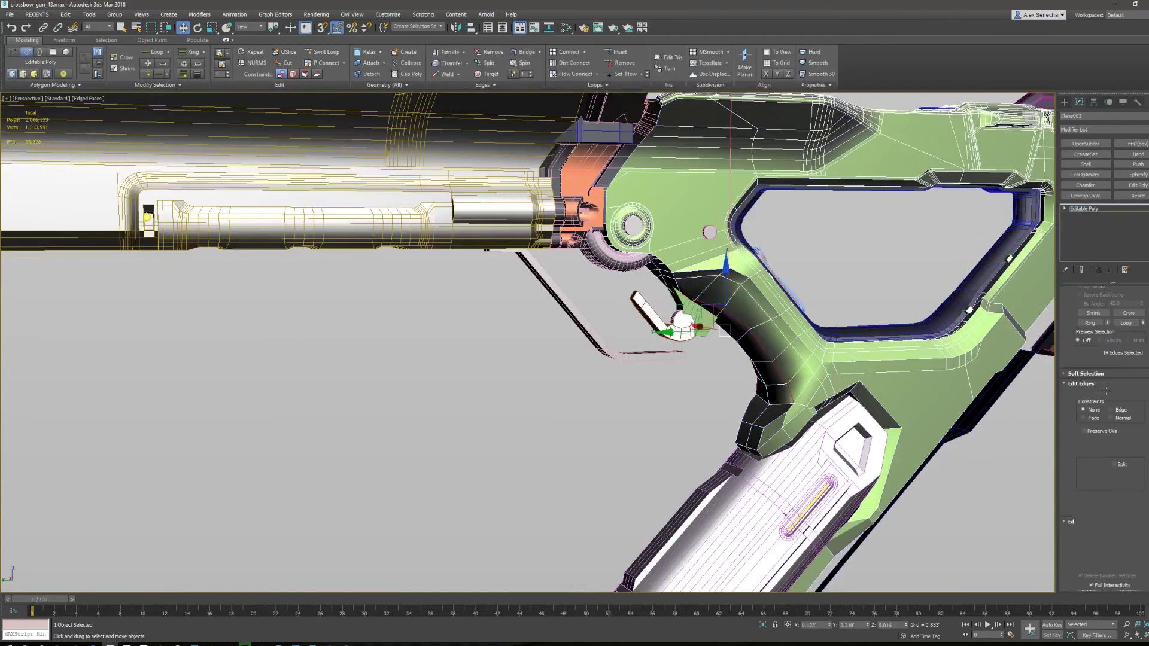
- Examine the green body frame's shading with mesh edges hidden, and the whole gun's topology with edges shown
key(F4)
key(4)
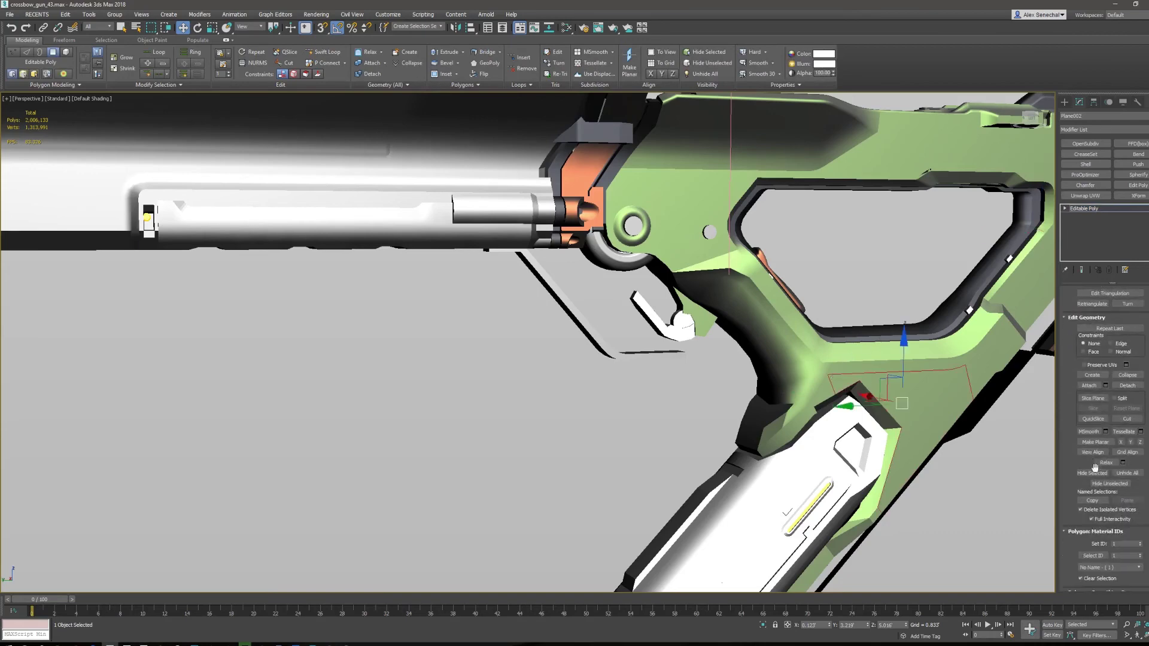
scroll(1095, 473, down, 5)
middle_drag(1005, 383, 751, 383)
key(2)
key(F4)
scroll(751, 305, down, 4)
middle_drag(751, 306, 780, 435)
alt+middle_drag(737, 364, 731, 363)
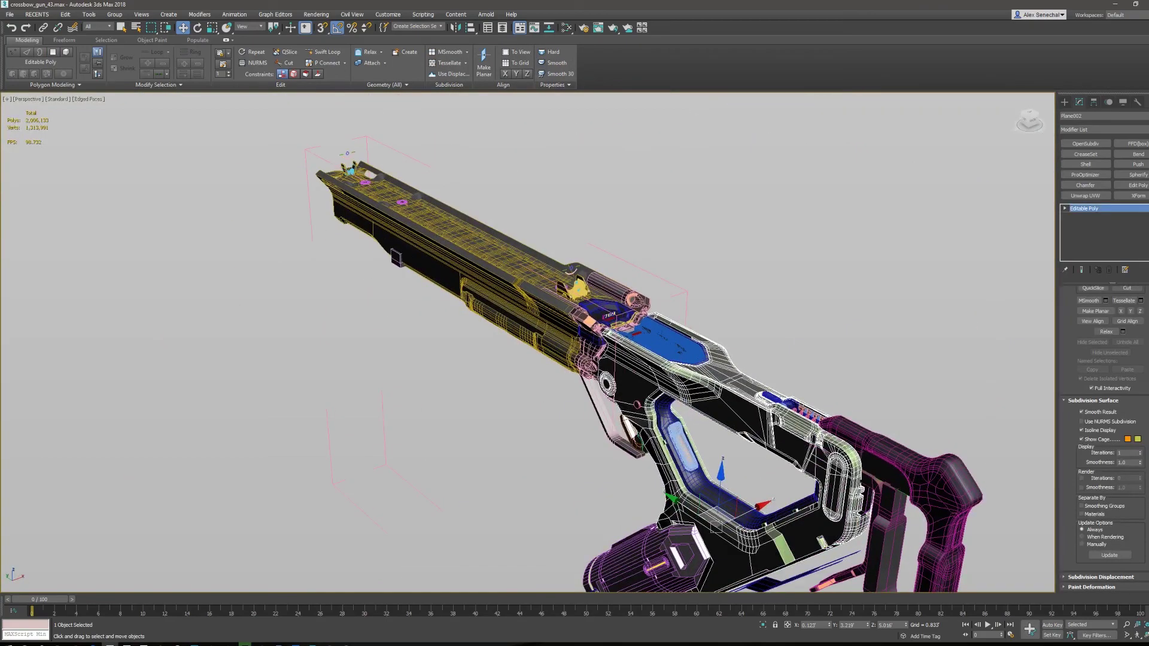
key(alt+Tab)
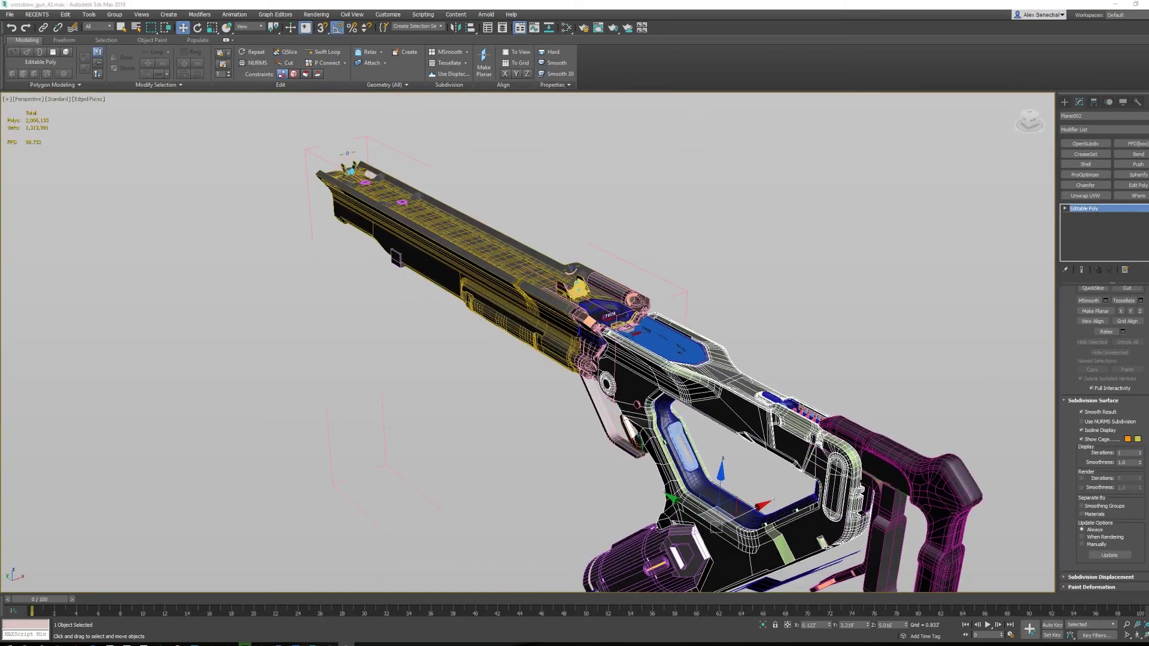